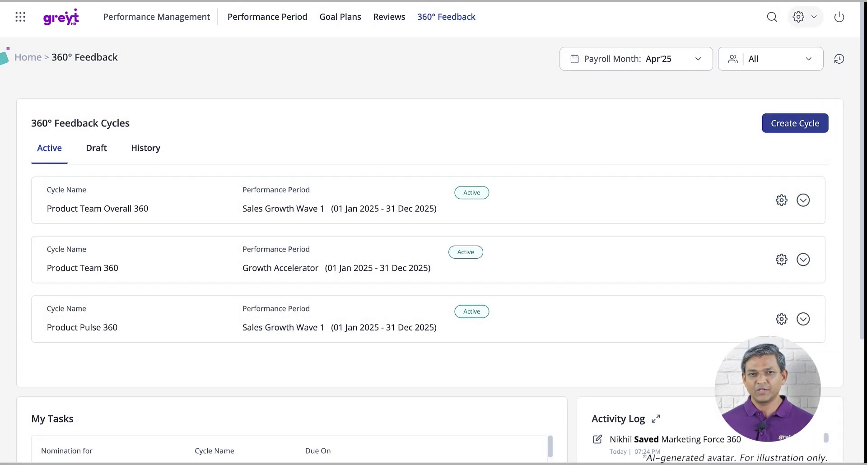
# - Start a new 360° feedback cycle named Sales Force 360 with the Growth Accelerator performance period
pyautogui.click(771, 122)
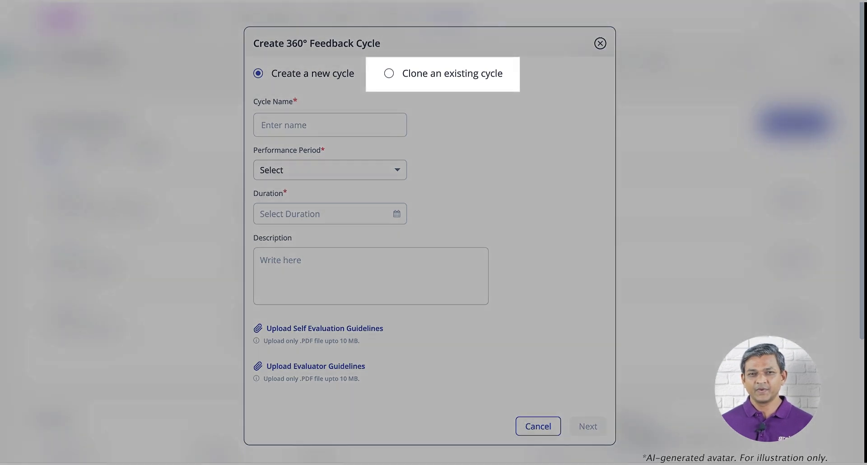
pyautogui.write('Sales Force 360')
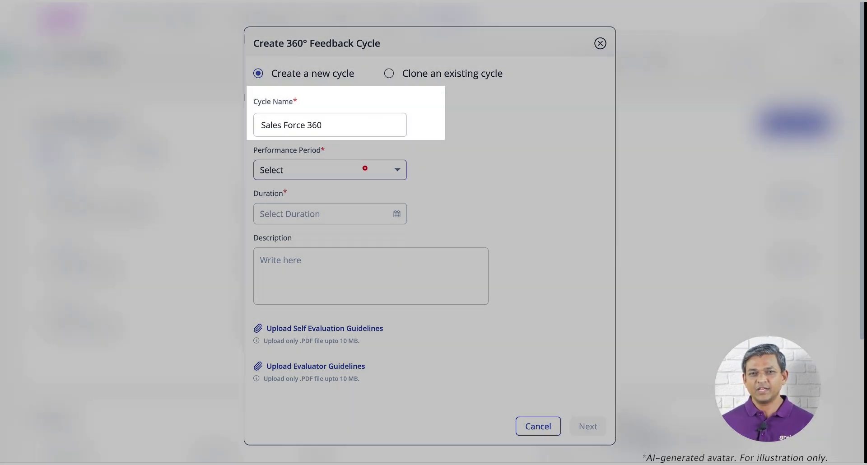
pyautogui.click(364, 167)
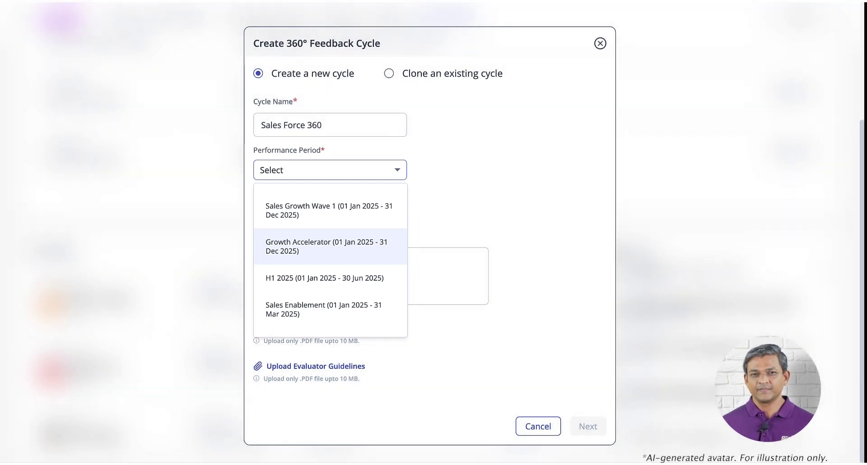
pyautogui.click(329, 247)
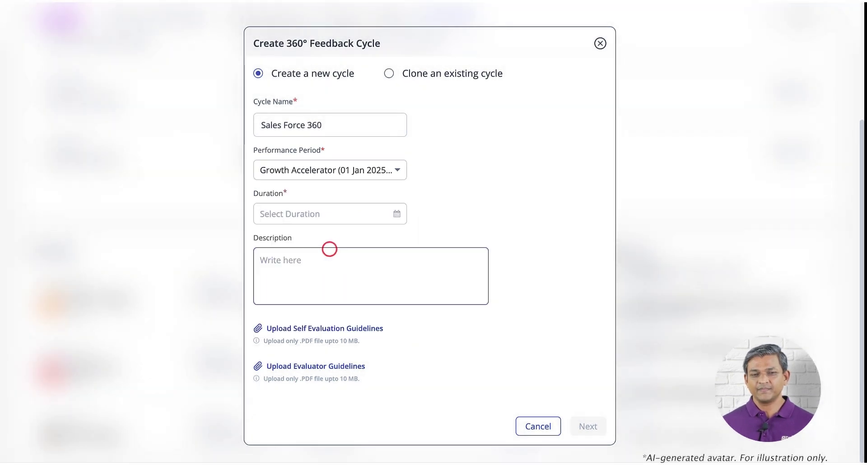
# - Set the cycle duration to 01 Jan 2025 - 31 Mar 2025 and paste in the description of the sales team's feedback cycle
pyautogui.click(334, 221)
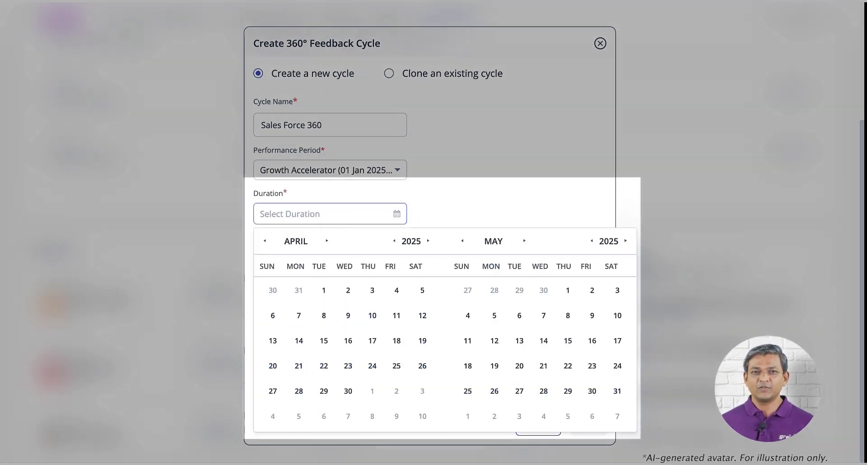
pyautogui.click(265, 242)
pyautogui.click(265, 241)
pyautogui.click(265, 241)
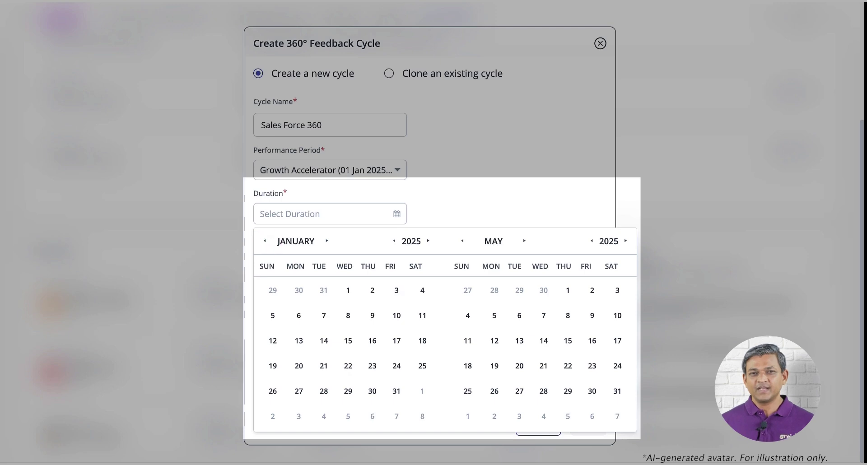
pyautogui.click(348, 291)
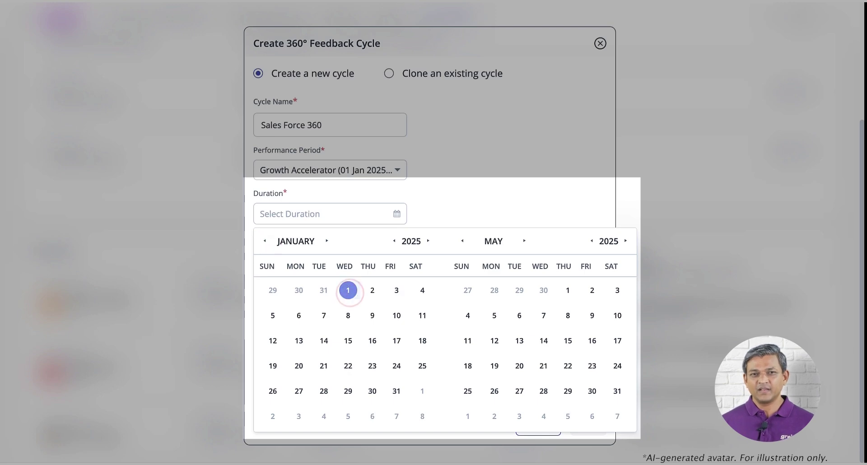
pyautogui.click(461, 242)
pyautogui.click(462, 242)
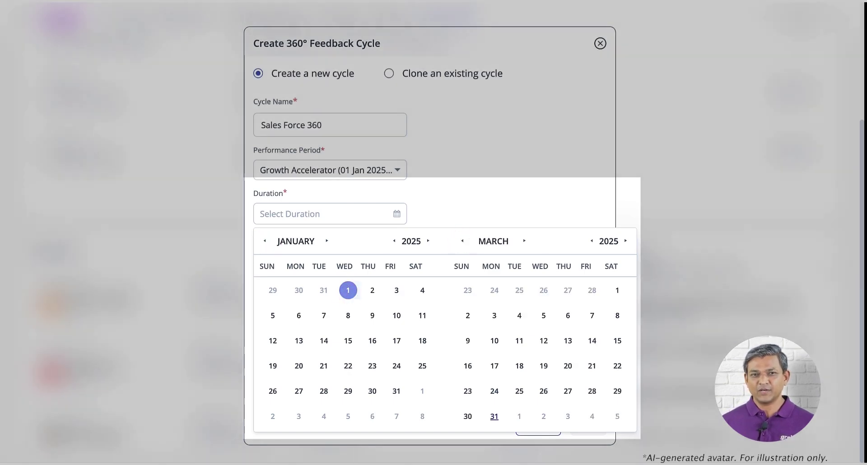
pyautogui.click(495, 413)
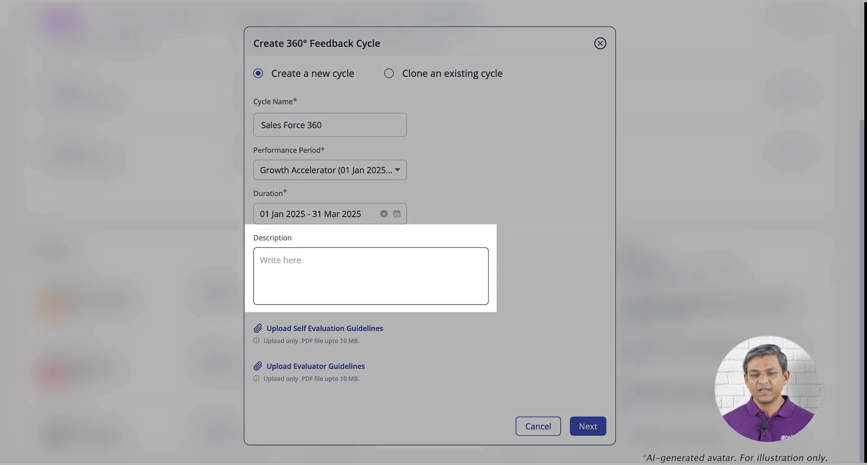
pyautogui.click(417, 284)
pyautogui.hotkey('ctrl', 'v')
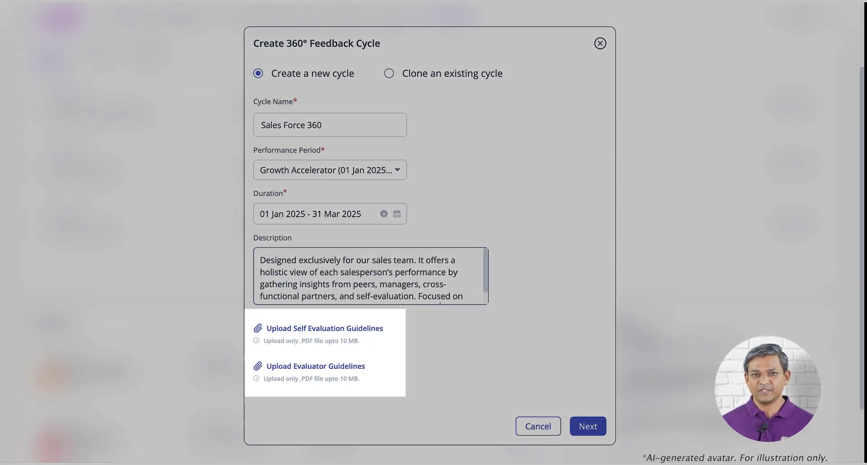
# - Upload Self_Assessment_Guidelines_360_Feedback.pdf as self evaluation guidelines and Assessor_Assessment_Guidelines.pdf as evaluator guidelines, and proceed to employee selection
pyautogui.click(368, 328)
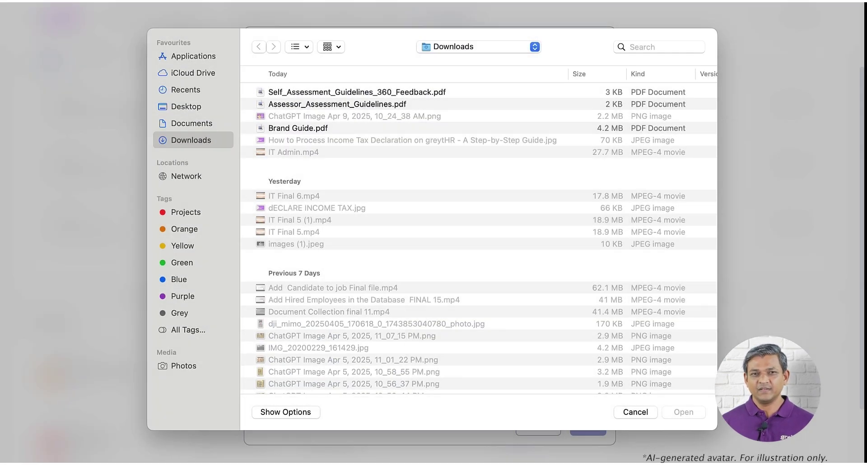
pyautogui.doubleClick(328, 92)
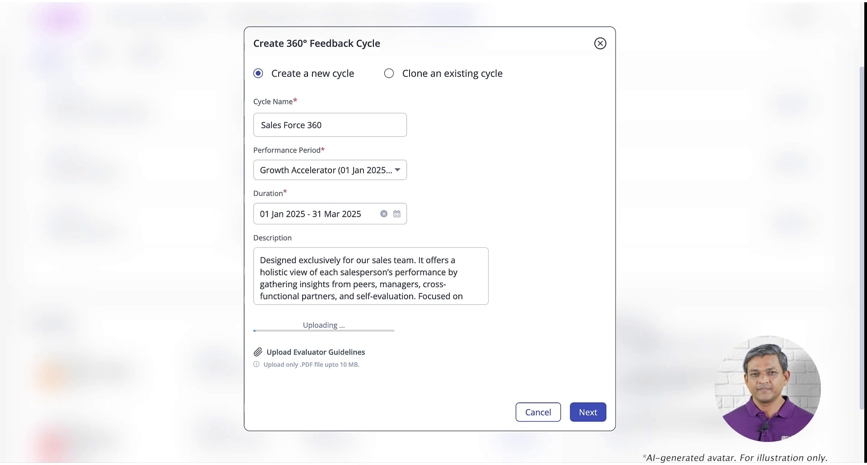
pyautogui.click(351, 373)
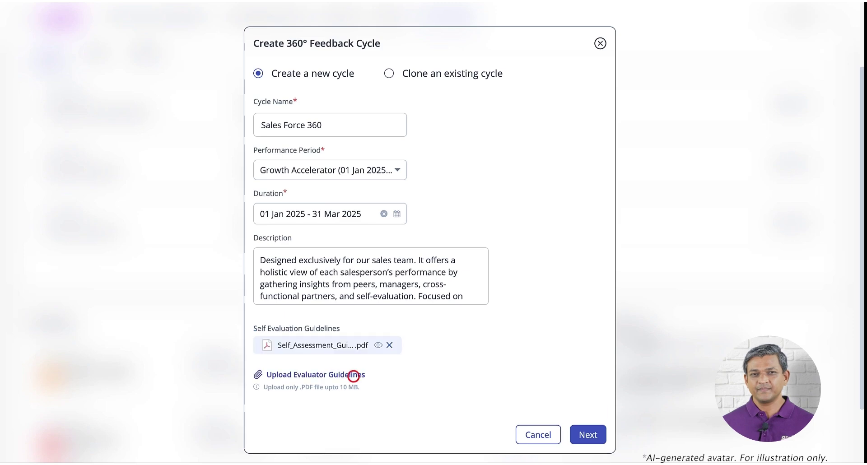
pyautogui.doubleClick(345, 96)
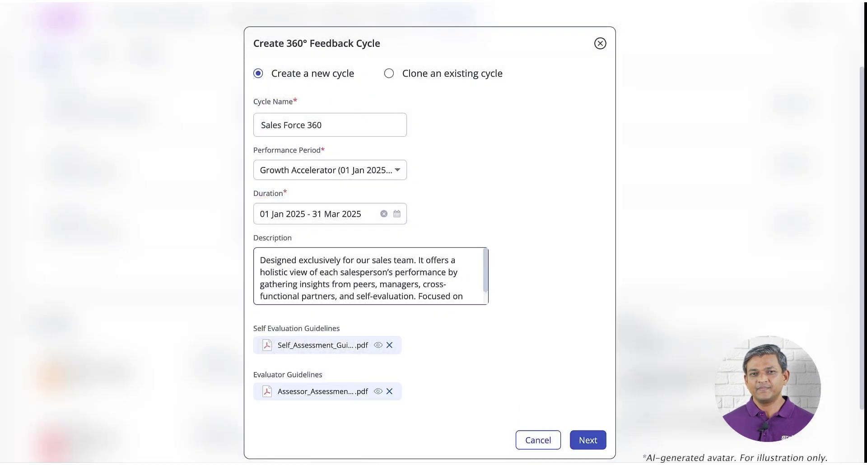
pyautogui.click(576, 443)
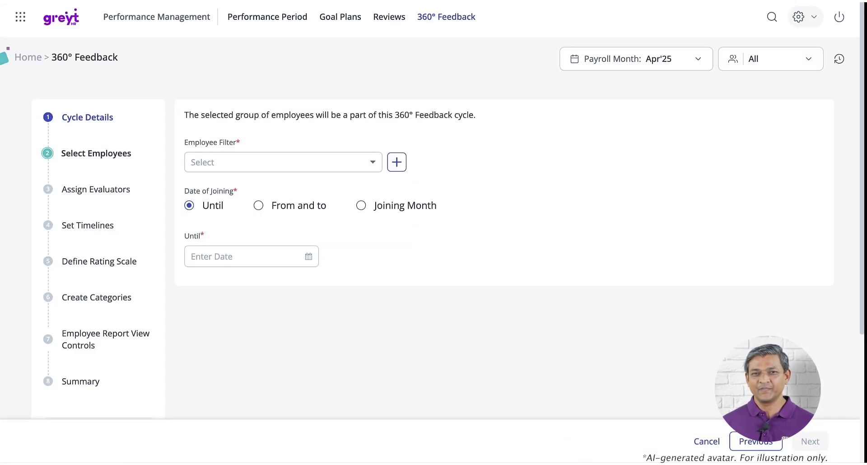
# - Choose Sales Department as the employee filter for the feedback cycle
pyautogui.click(351, 162)
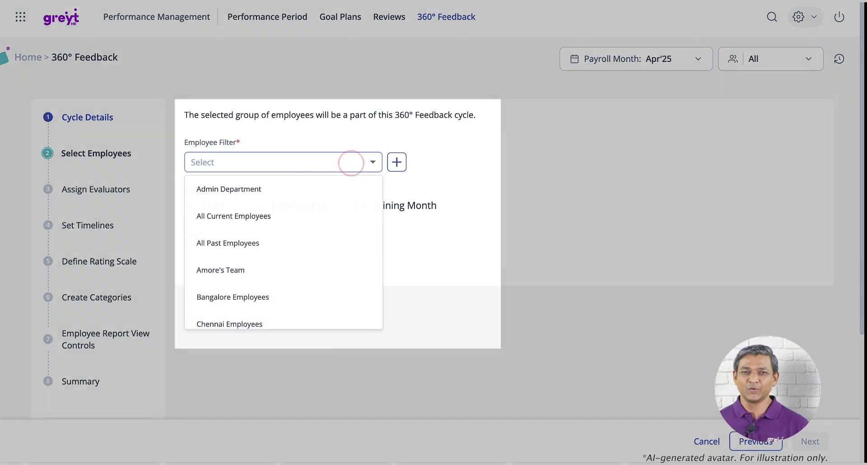
pyautogui.press('Down')
pyautogui.press('Down')
pyautogui.press('Down')
pyautogui.press('Down')
pyautogui.press('Down')
pyautogui.press('Down')
pyautogui.press('Down')
pyautogui.press('Down')
pyautogui.press('Down')
pyautogui.press('Down')
pyautogui.press('Down')
pyautogui.press('Down')
pyautogui.press('Down')
pyautogui.press('Down')
pyautogui.press('Down')
pyautogui.press('Down')
pyautogui.press('Down')
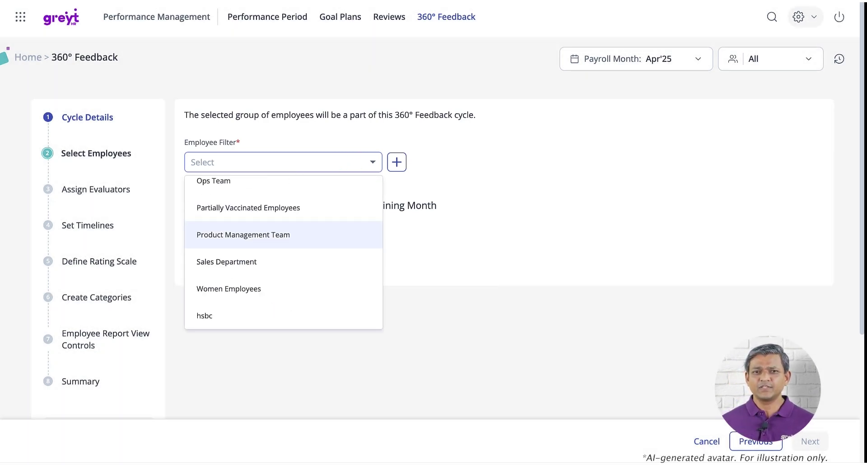
pyautogui.click(306, 257)
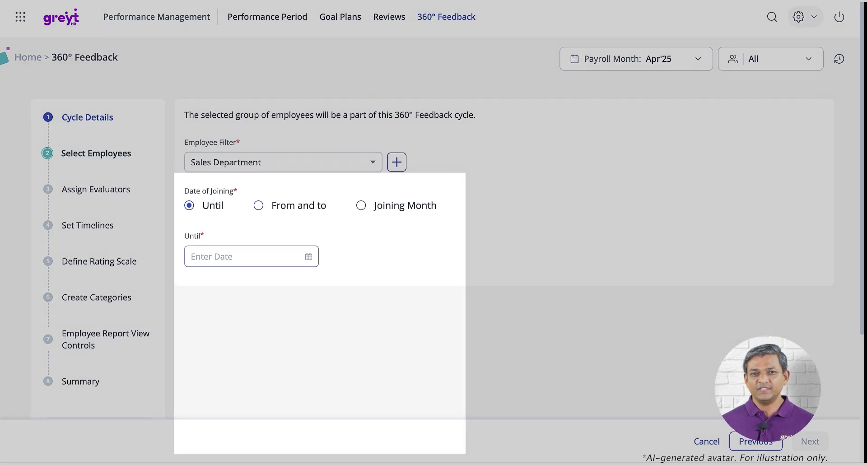
# - Include employees who joined until 31 Mar 2025 and proceed to assigning evaluators
pyautogui.click(240, 259)
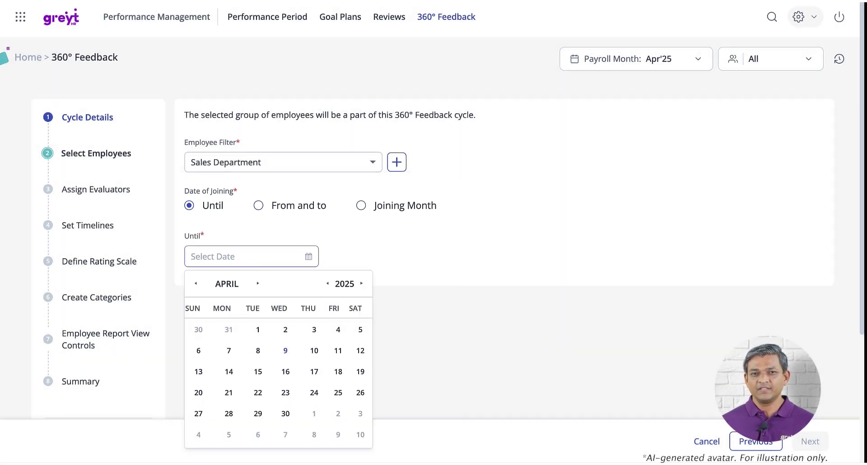
pyautogui.click(196, 283)
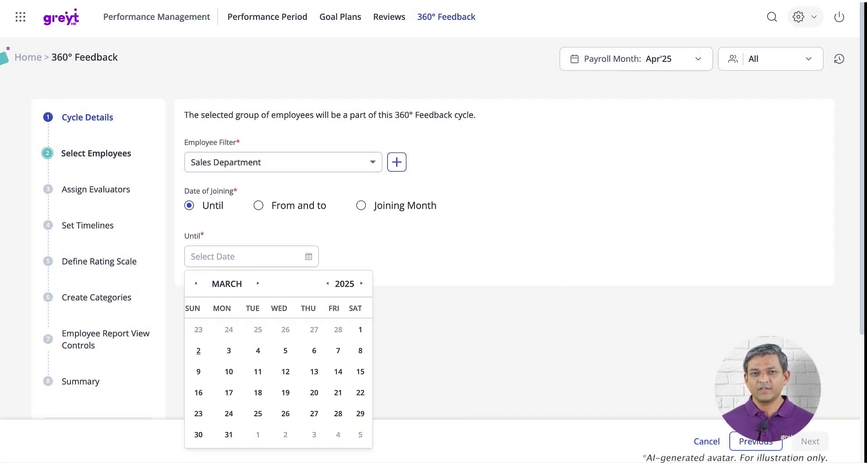
pyautogui.click(229, 434)
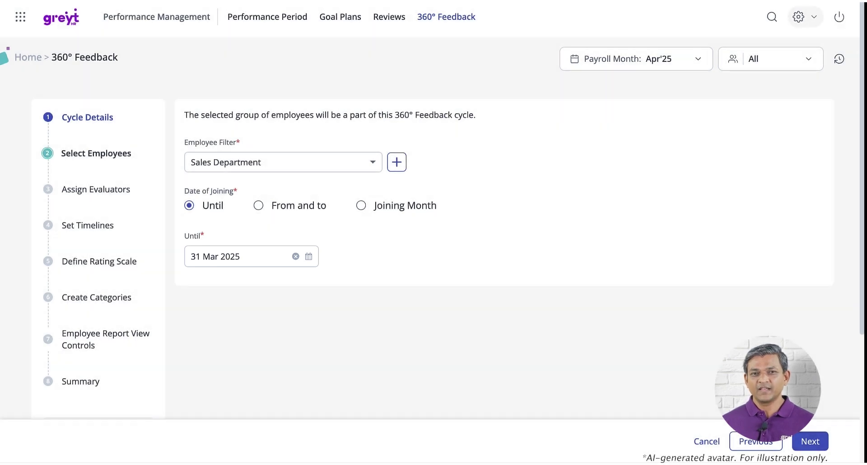
pyautogui.click(809, 442)
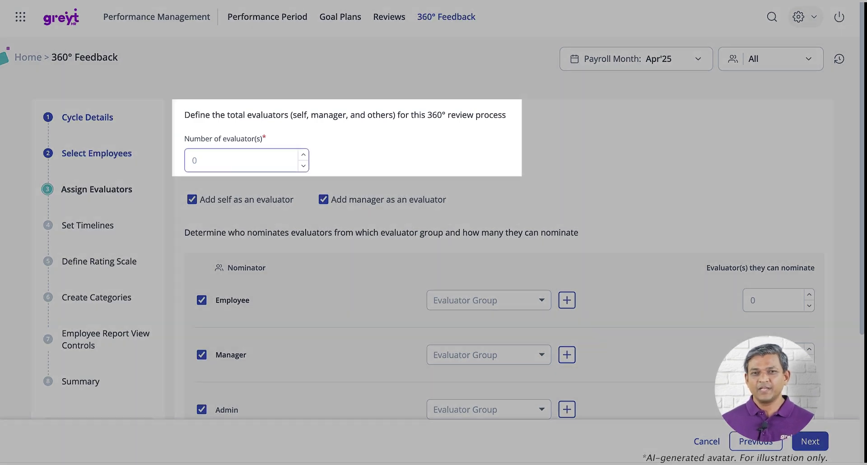
# - Set the total number of evaluators for the review process to 12
pyautogui.click(211, 161)
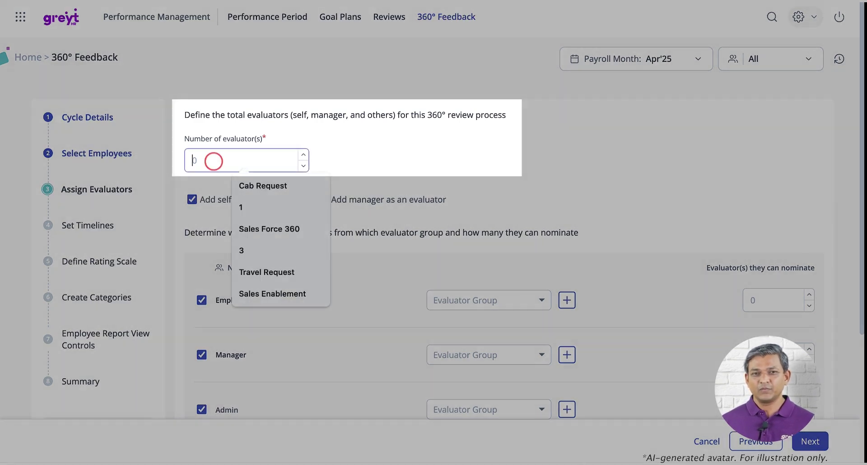
pyautogui.write('12')
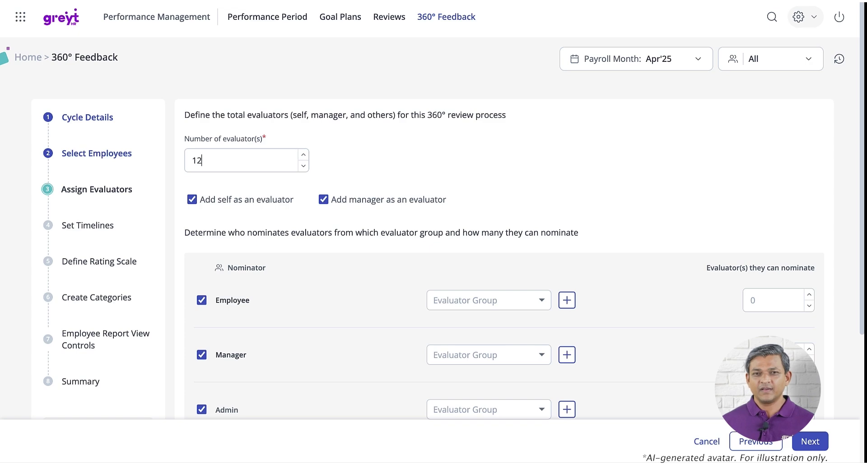
pyautogui.click(636, 119)
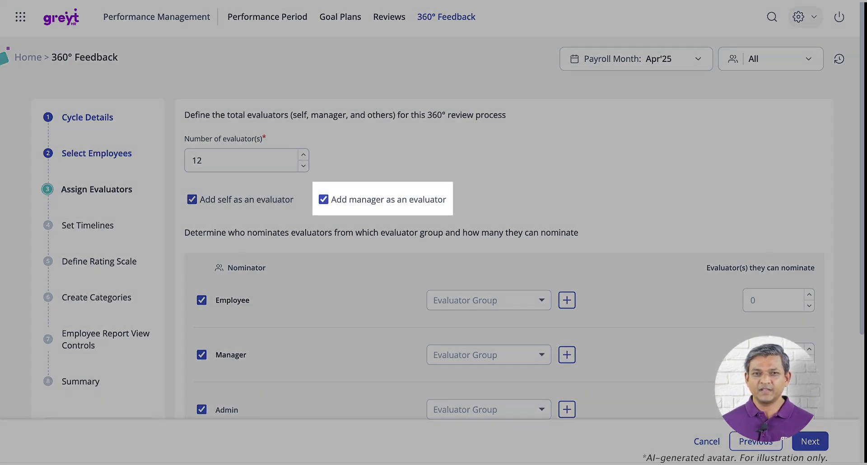
# - Let the Employee nominator pick 3 evaluators from the Sales & Marketing Team group
pyautogui.scroll(-2, 488, 228)
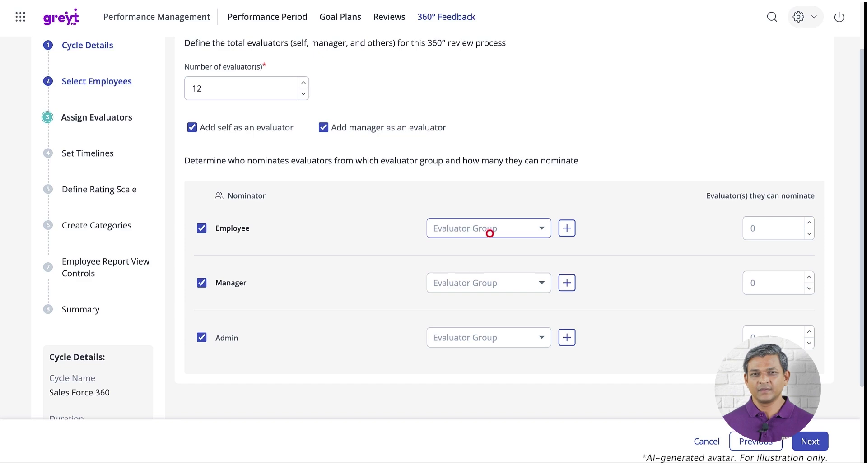
pyautogui.click(490, 233)
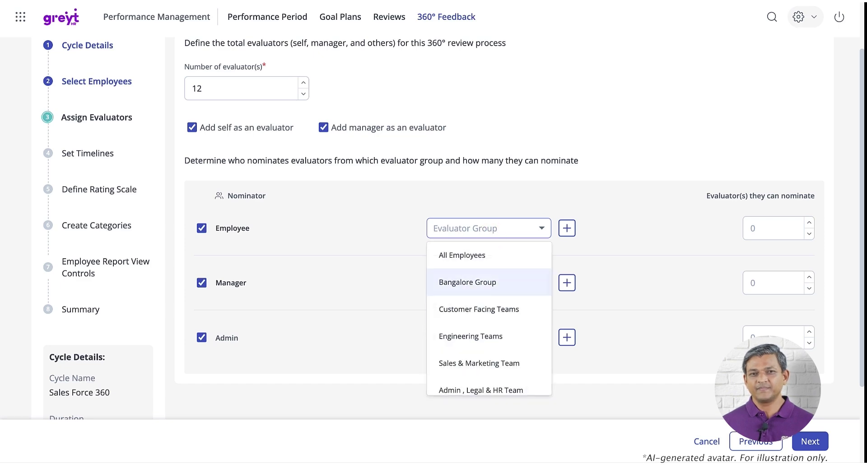
pyautogui.scroll(-1, 489, 309)
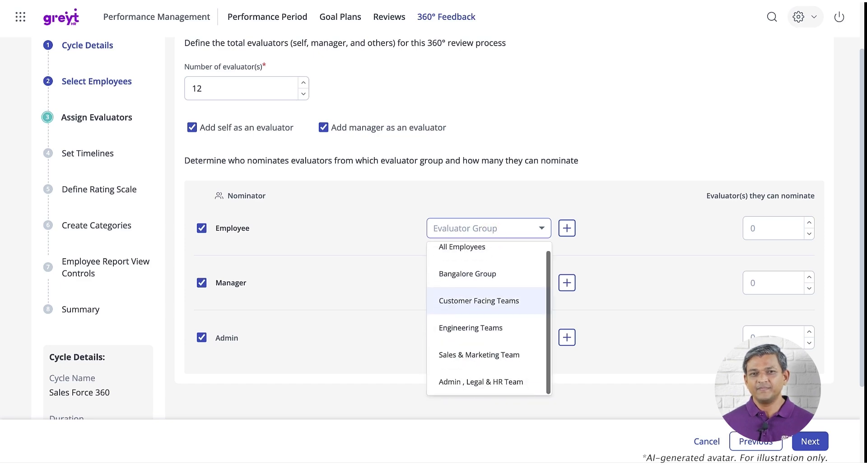
pyautogui.click(479, 355)
pyautogui.click(756, 231)
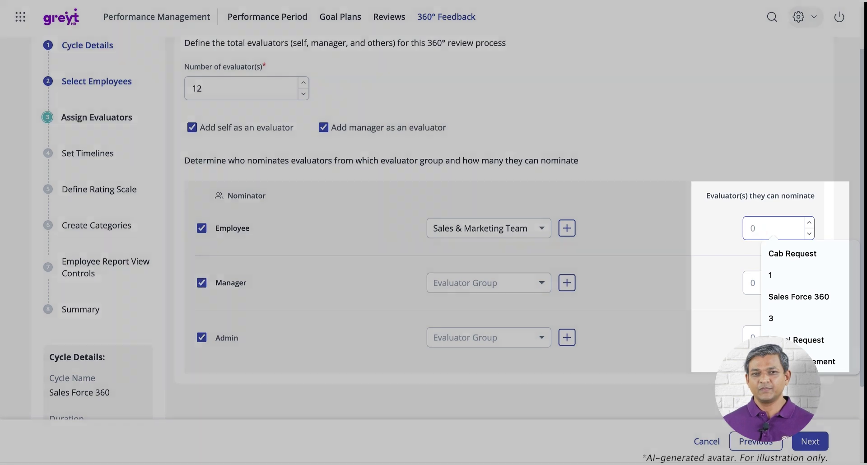
pyautogui.write('3')
# - Let the Manager nominator pick 4 evaluators from the Customer Facing Teams group
pyautogui.click(491, 285)
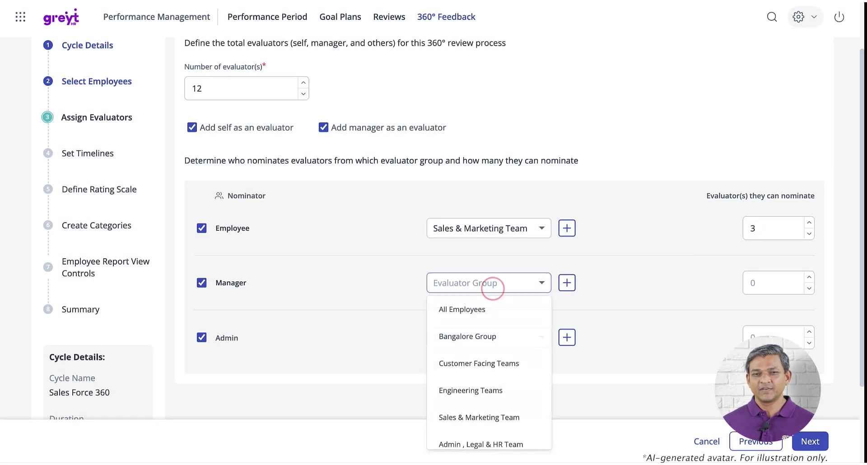
pyautogui.click(494, 365)
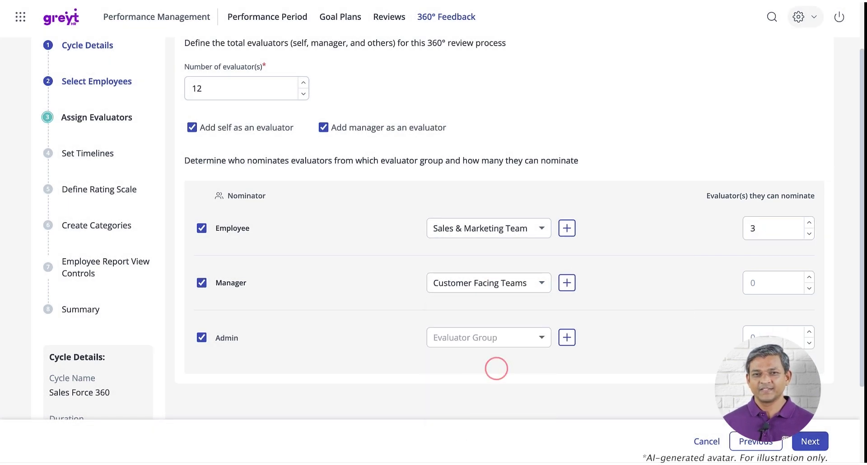
pyautogui.click(751, 282)
pyautogui.write('4')
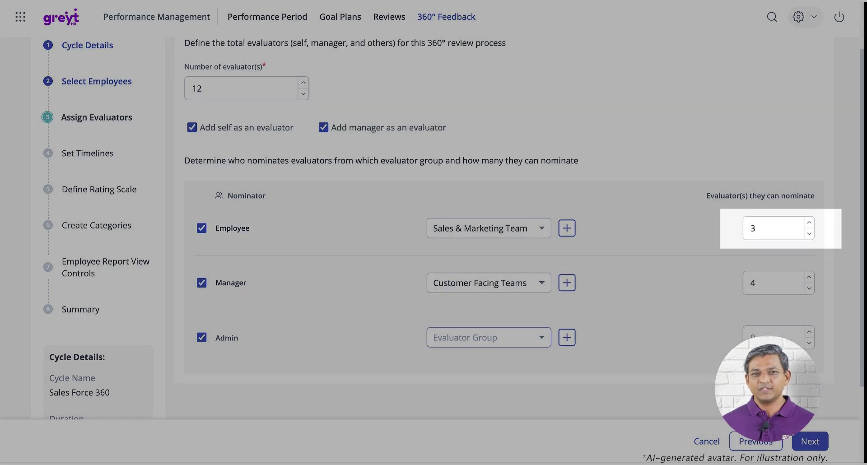
# - Let the Admin nominator pick 3 evaluators from the Admin, Legal & HR Team group, and proceed to setting timelines
pyautogui.click(488, 337)
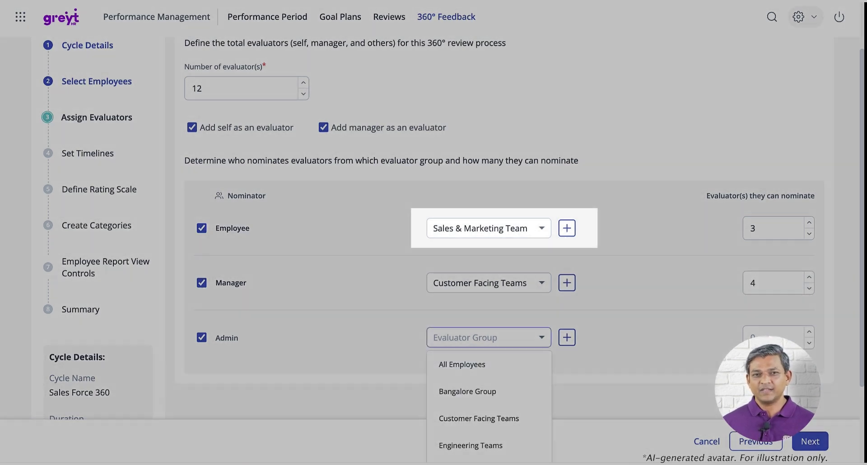
pyautogui.scroll(-3, 487, 384)
pyautogui.click(483, 393)
pyautogui.click(770, 234)
pyautogui.write('3')
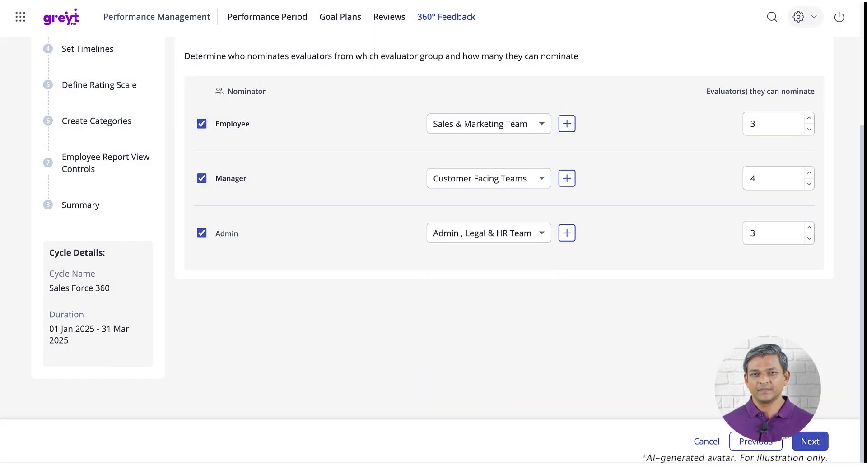
pyautogui.scroll(4, 770, 234)
pyautogui.click(803, 442)
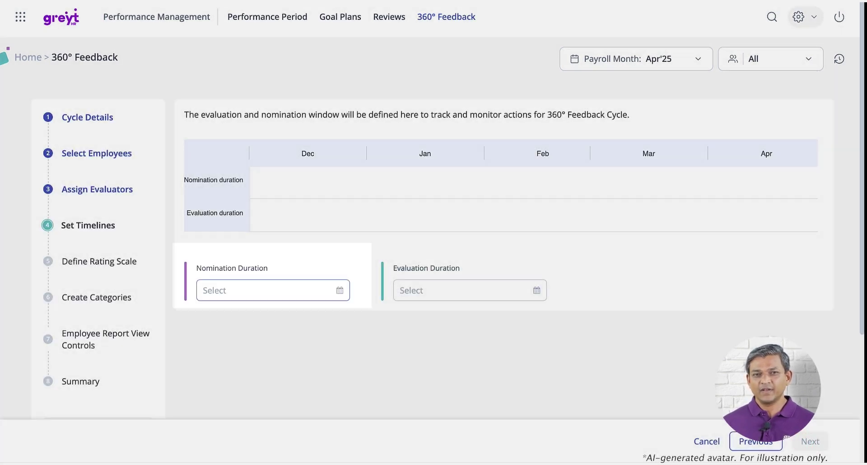
# - Set the nomination duration to 01 Apr 2025 - 09 Apr 2025
pyautogui.click(291, 283)
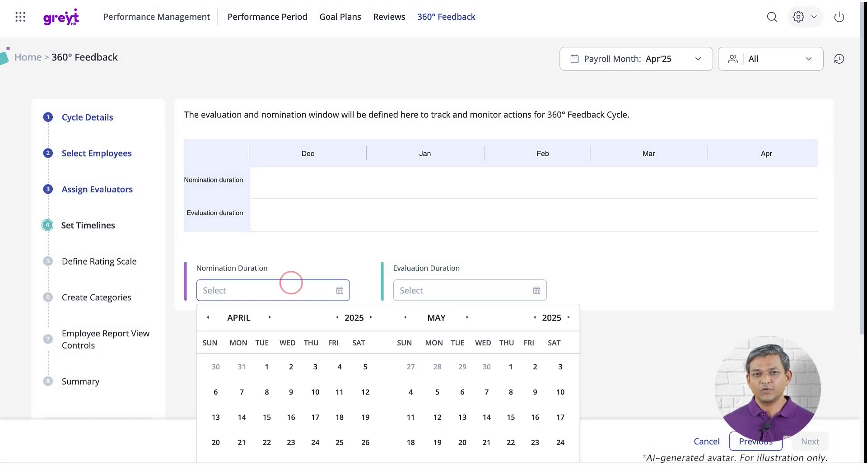
pyautogui.click(267, 367)
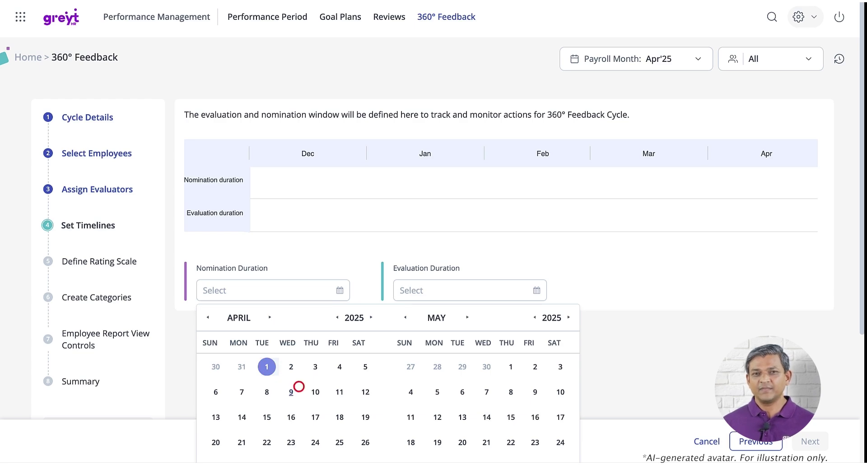
pyautogui.click(298, 386)
# - Set the evaluation duration to 10 Apr 2025 - 30 Apr 2025
pyautogui.click(429, 294)
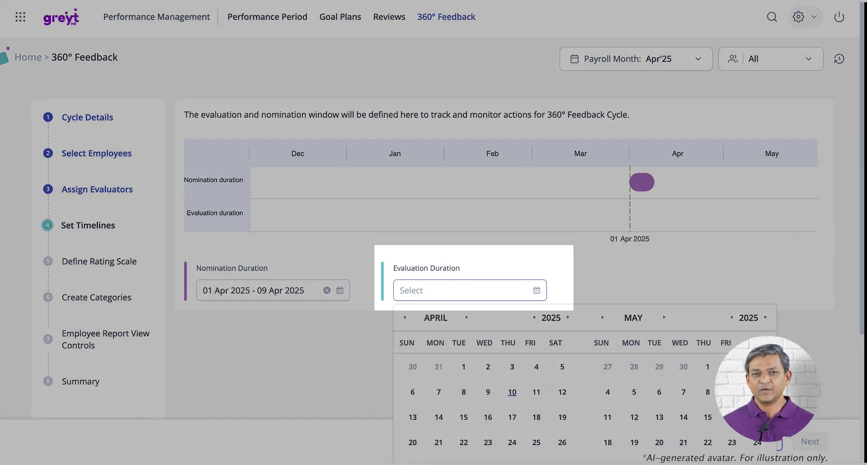
pyautogui.click(513, 391)
pyautogui.scroll(-2, 513, 391)
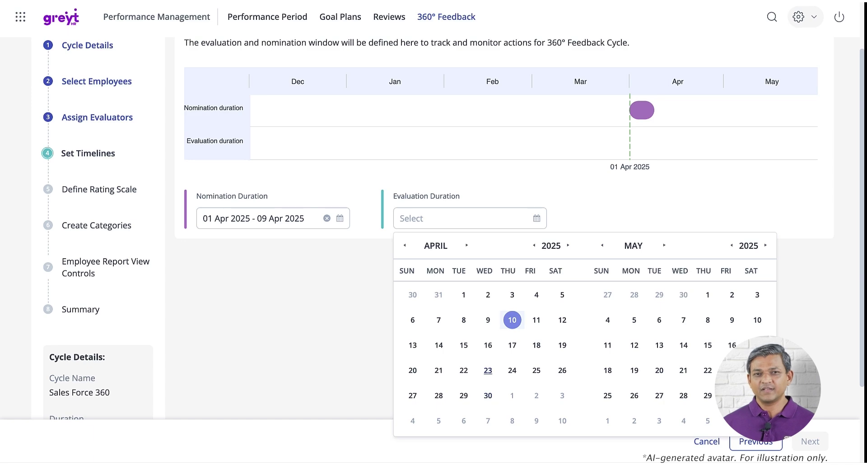
pyautogui.click(487, 390)
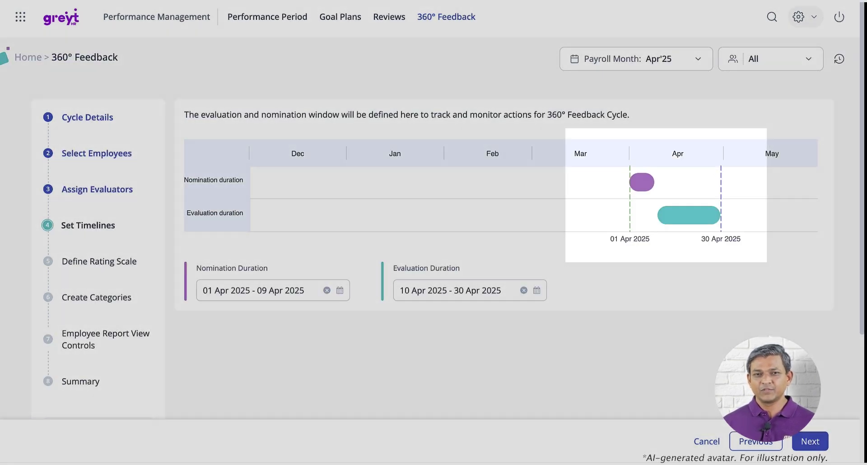
# - In the rating scale stage, set the final rating to Up to 2 Decimal Points and continue to creating categories
pyautogui.click(810, 441)
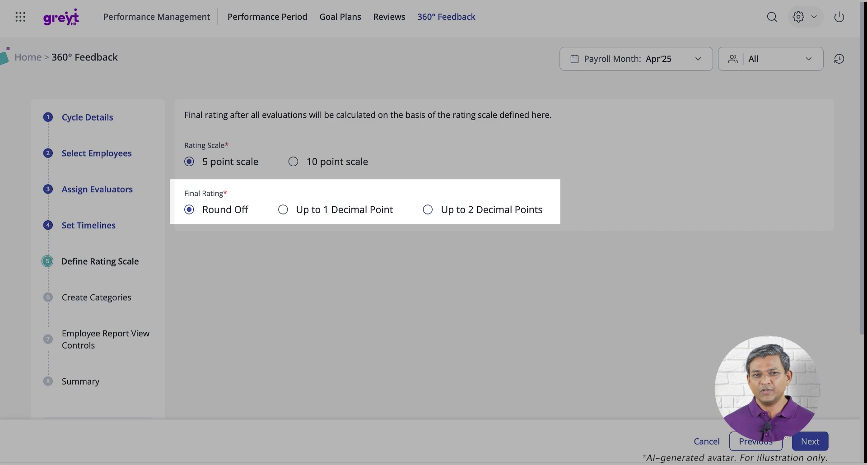
pyautogui.click(428, 210)
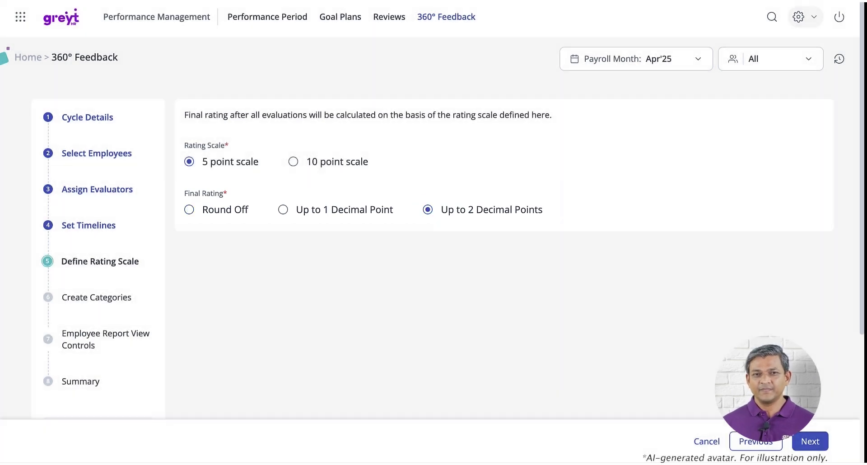
pyautogui.click(812, 441)
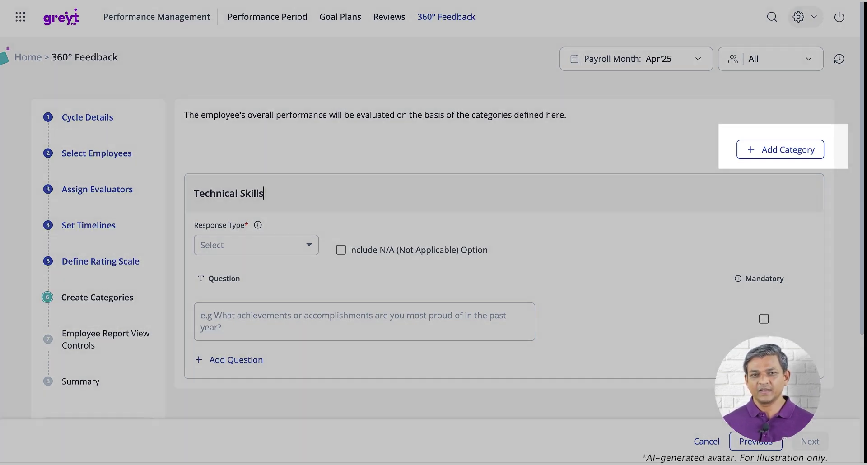
# - Name the category Leadership & Initiative and give it the Behavioural response type with the N/A (Not Applicable) option included
pyautogui.write('Lea')
pyautogui.write('dership & Initiative')
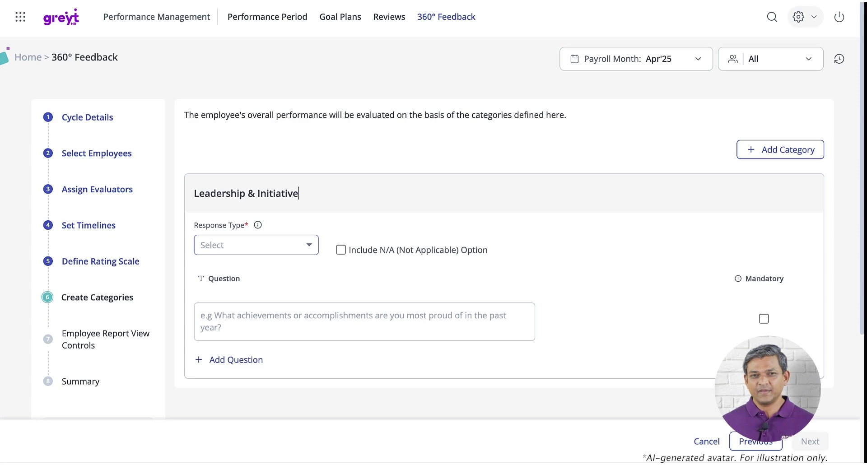
pyautogui.click(265, 245)
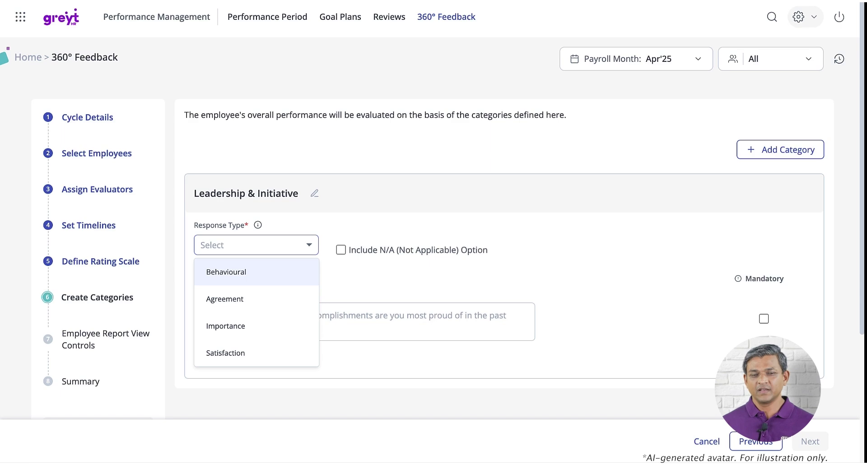
pyautogui.click(253, 271)
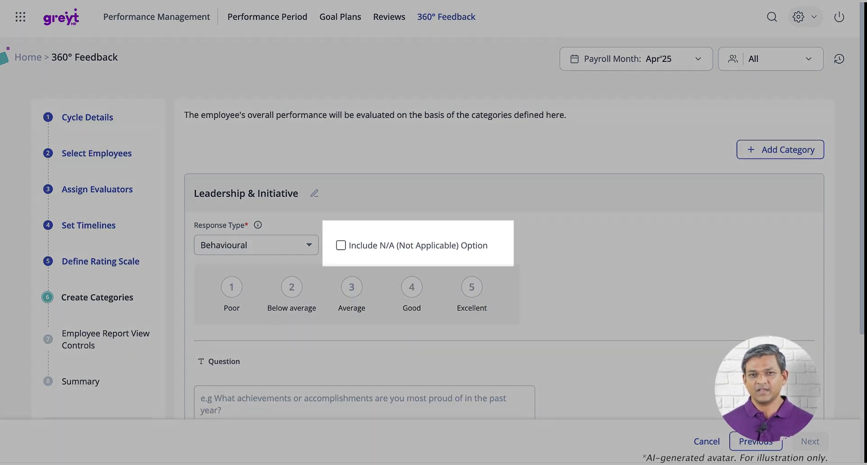
pyautogui.click(342, 245)
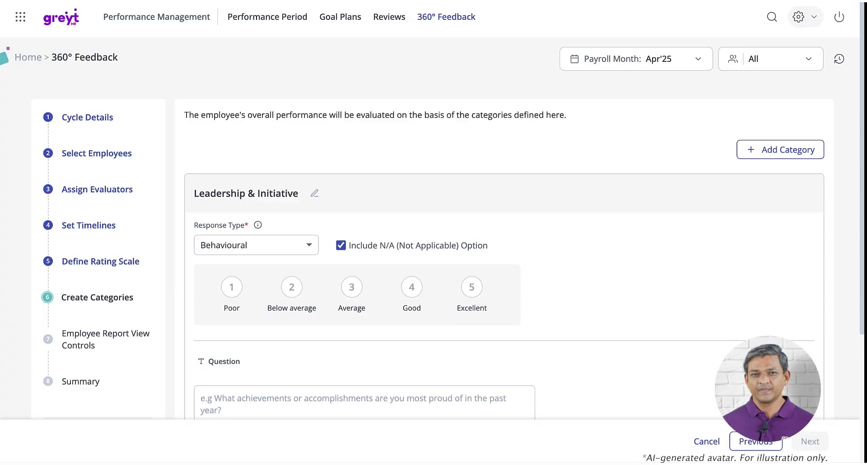
# - Add the questions "Supports and motivates team members proactively." and "Takes Initiative to solve problems" to the Leadership & Initiative category
pyautogui.scroll(-2, 364, 289)
pyautogui.click(364, 333)
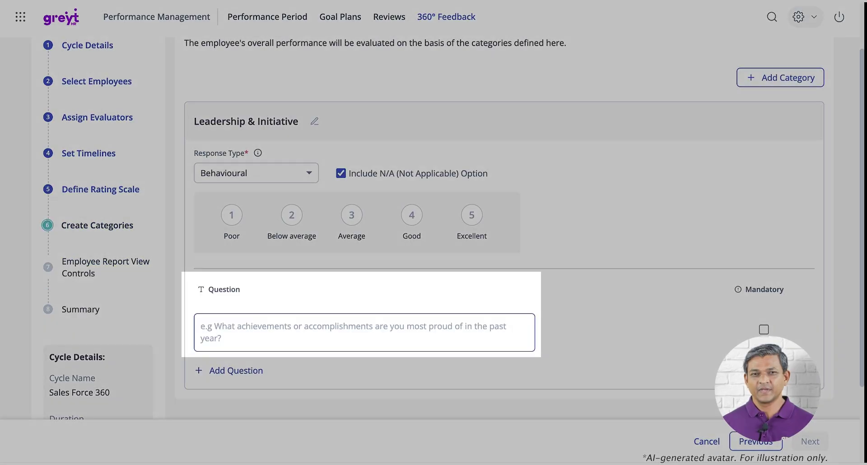
pyautogui.write('Supports and motivates team members proactively.')
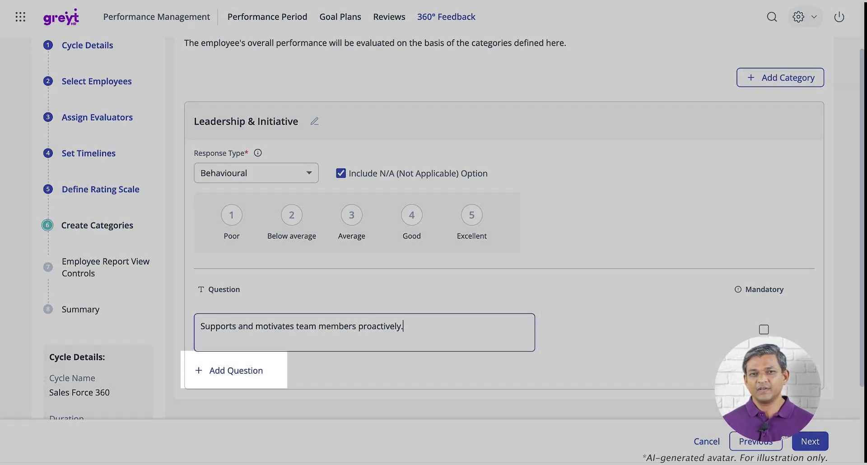
pyautogui.click(249, 372)
pyautogui.write('Takes Initiative to solve problems')
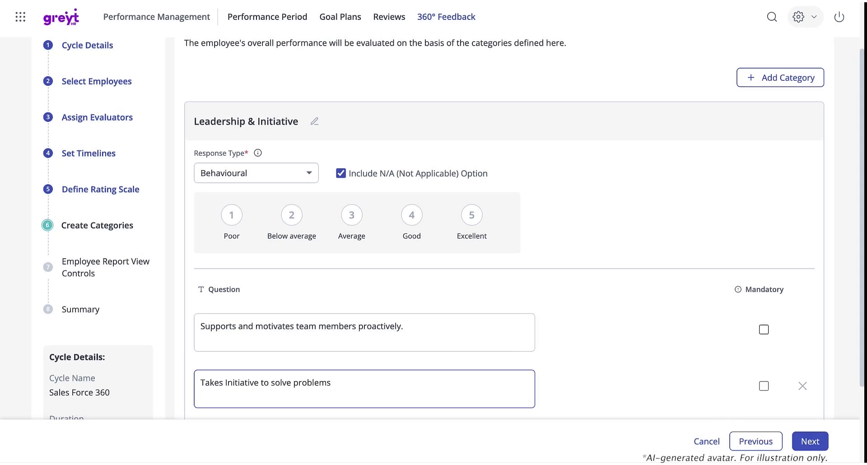
# - Make both Leadership & Initiative questions mandatory and continue to the employee report view controls
pyautogui.click(764, 329)
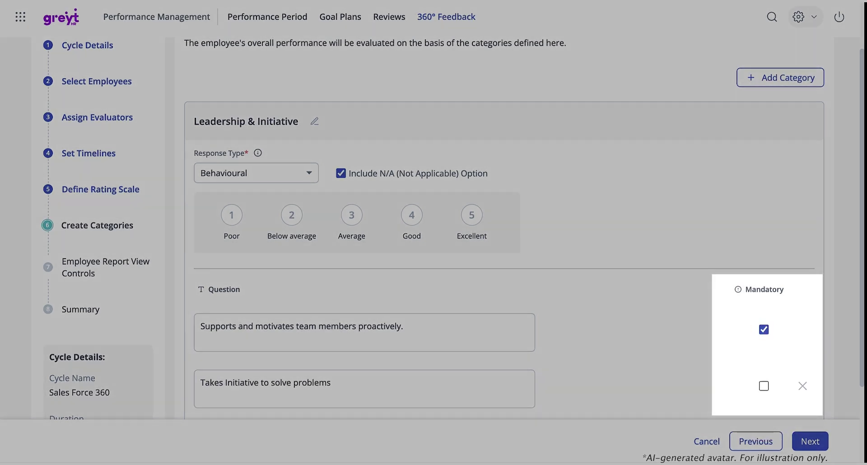
pyautogui.click(764, 385)
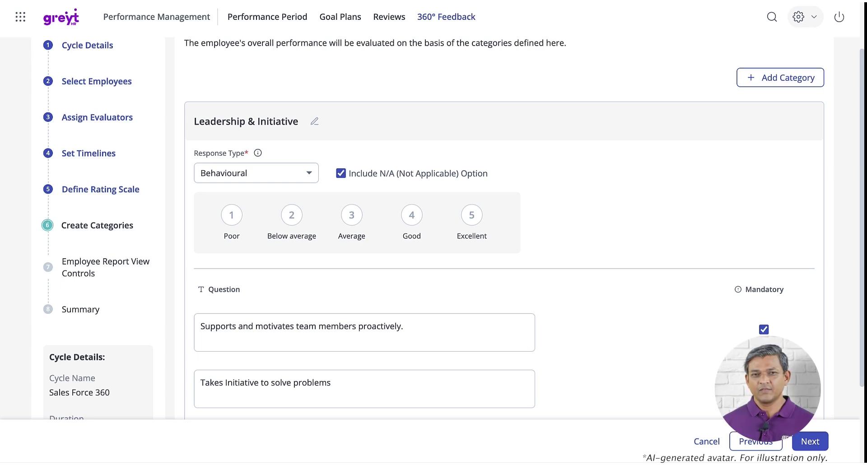
pyautogui.click(810, 441)
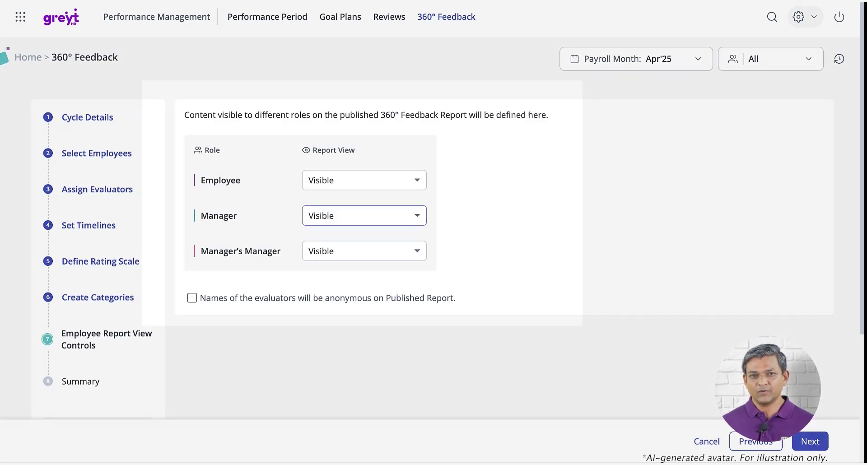
# - Set the report view for the Manager's Manager role to Not Visible and continue to the summary
pyautogui.click(381, 246)
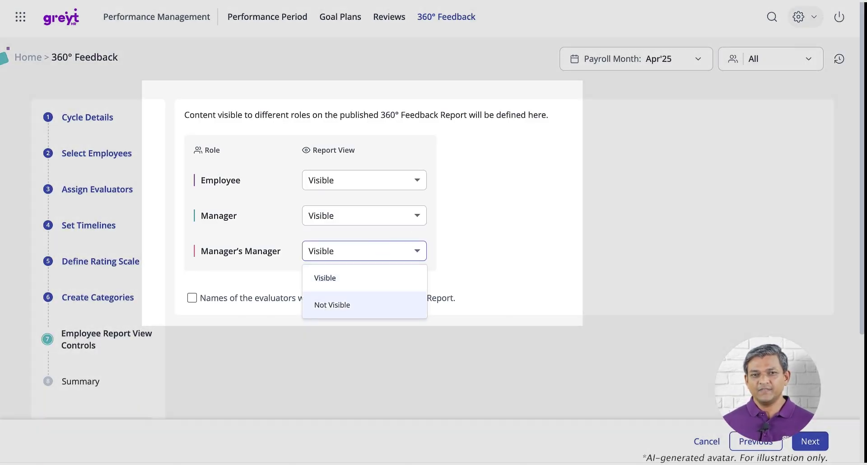
pyautogui.click(361, 302)
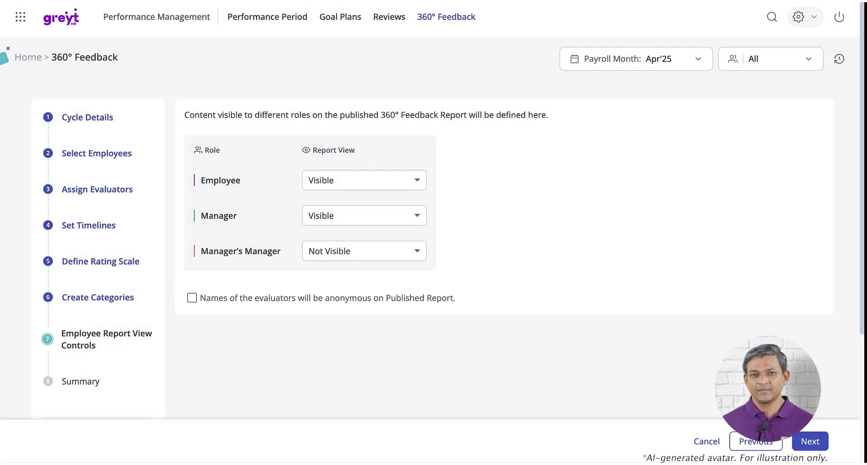
pyautogui.click(809, 442)
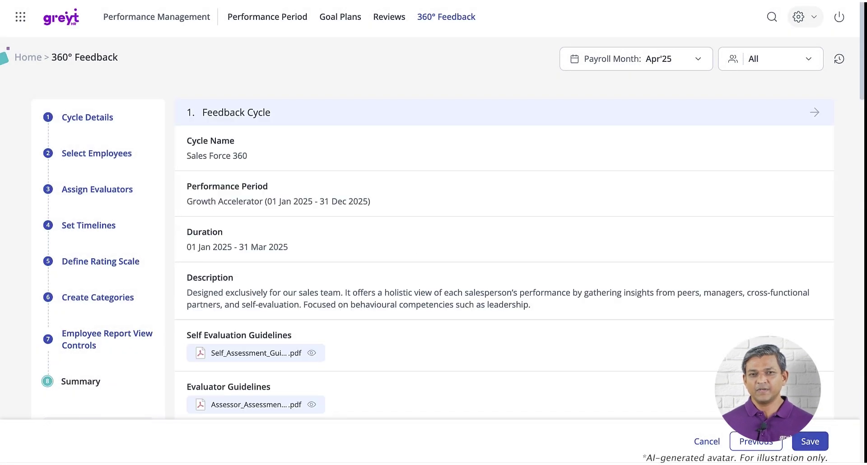
# - Review the cycle summary through to the 360° Feedback Report section, and save the feedback cycle
pyautogui.scroll(-12, 505, 228)
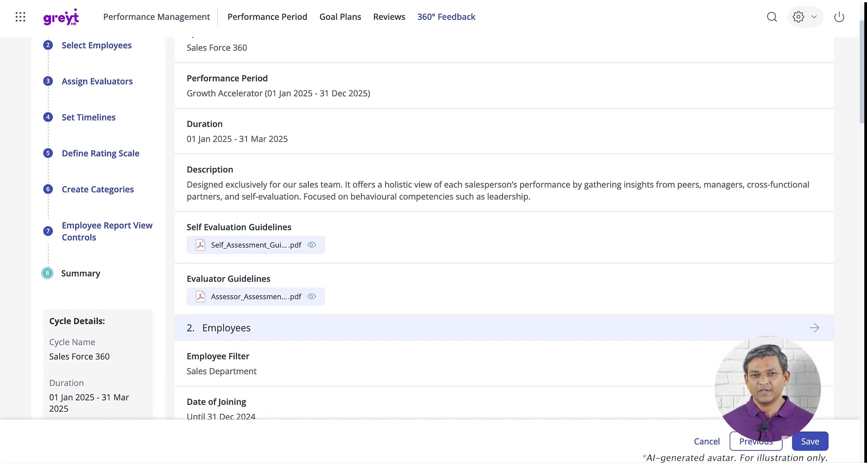
pyautogui.scroll(-20, 505, 228)
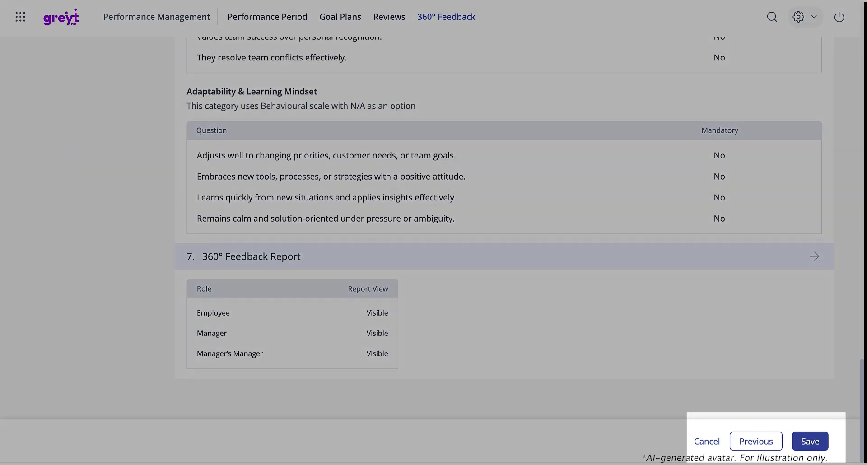
pyautogui.click(810, 441)
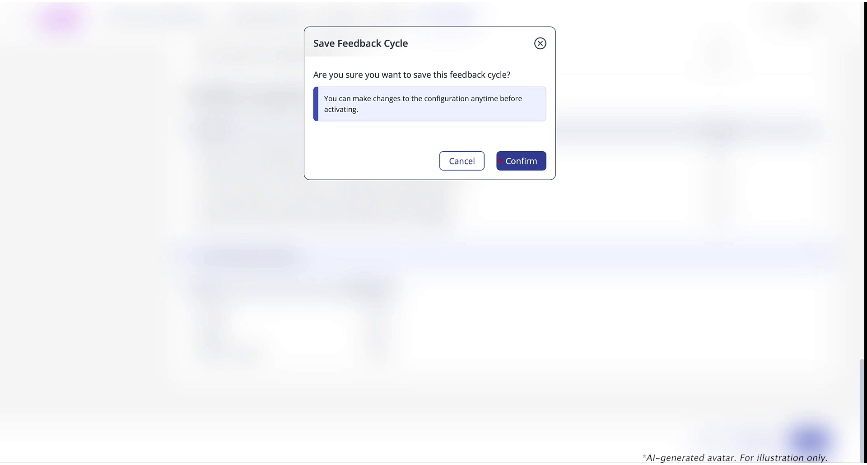
pyautogui.click(521, 160)
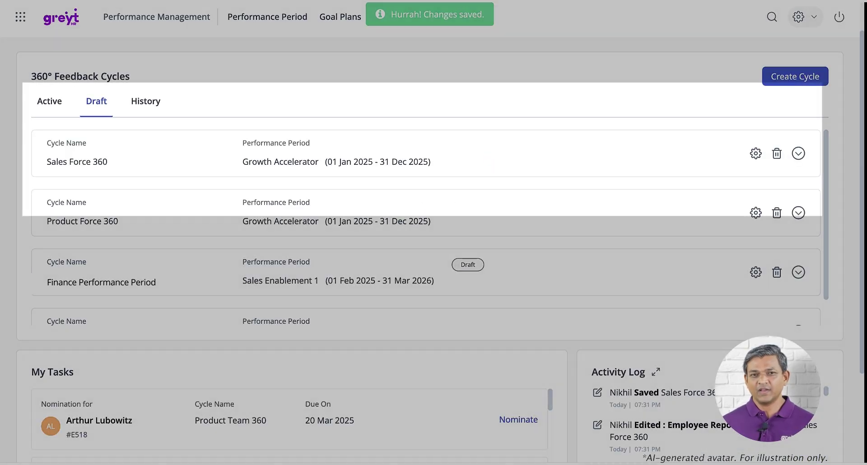
# - Activate the Sales Force 360 draft cycle
pyautogui.click(798, 153)
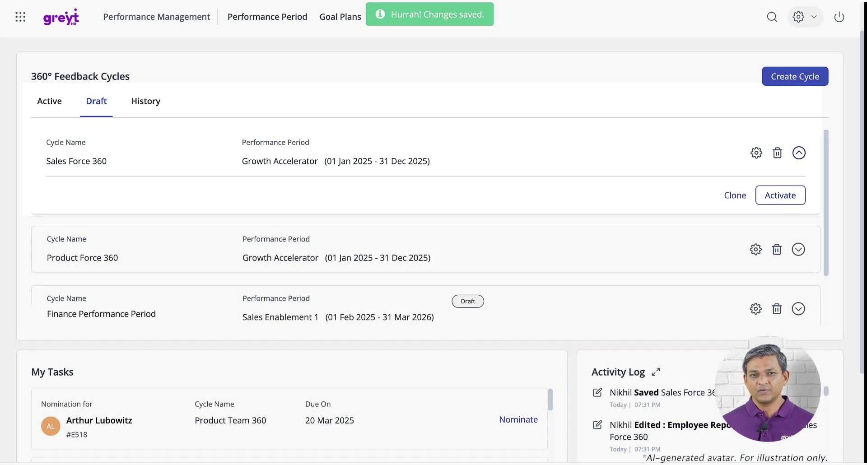
pyautogui.click(777, 195)
pyautogui.click(521, 132)
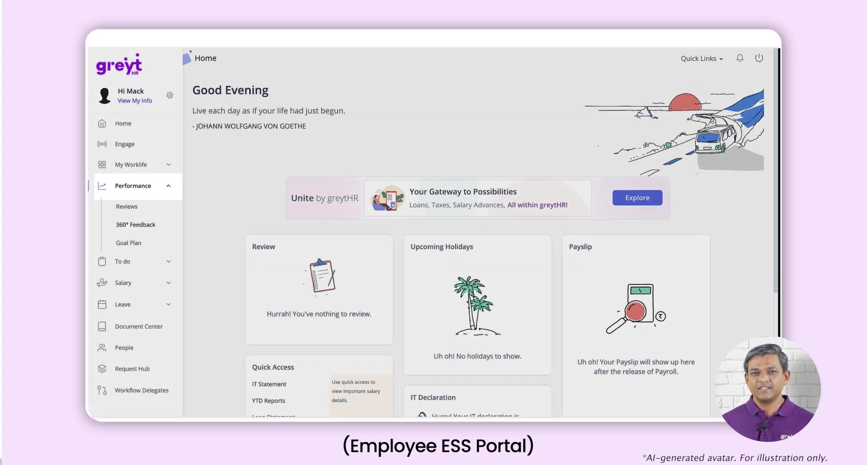
# - In the employee ESS portal, open the Sales Force 360 cycle under 360° Feedback and expand the Self nomination
pyautogui.click(137, 225)
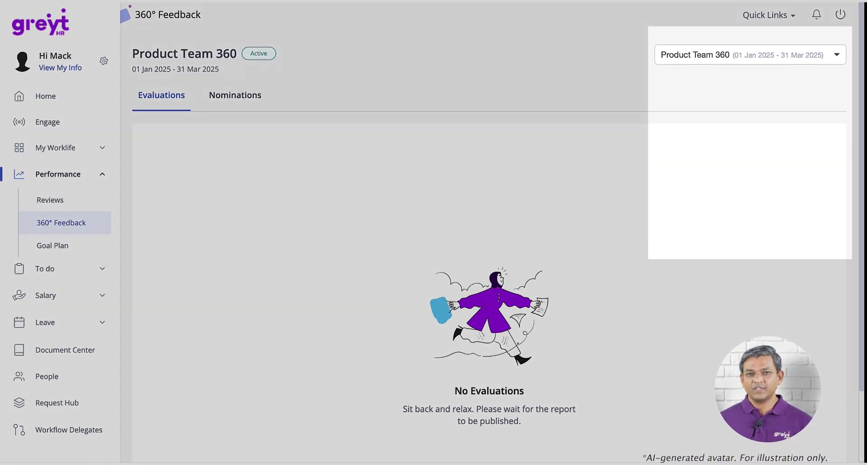
pyautogui.click(795, 54)
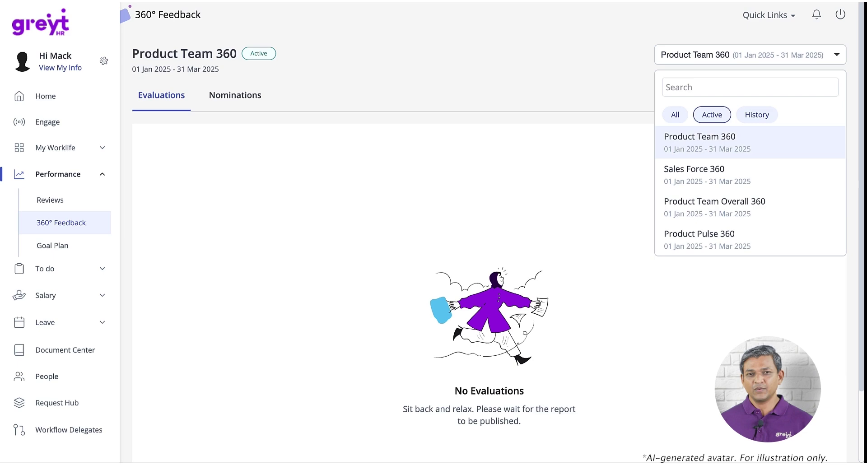
pyautogui.click(741, 169)
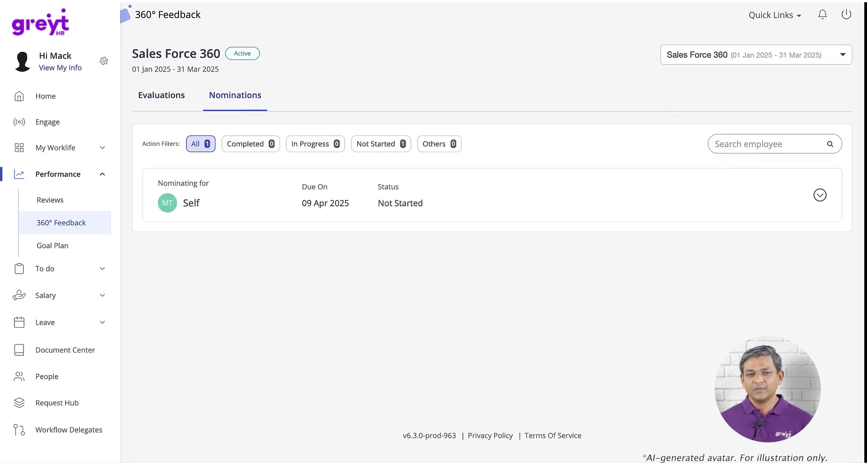
pyautogui.click(384, 186)
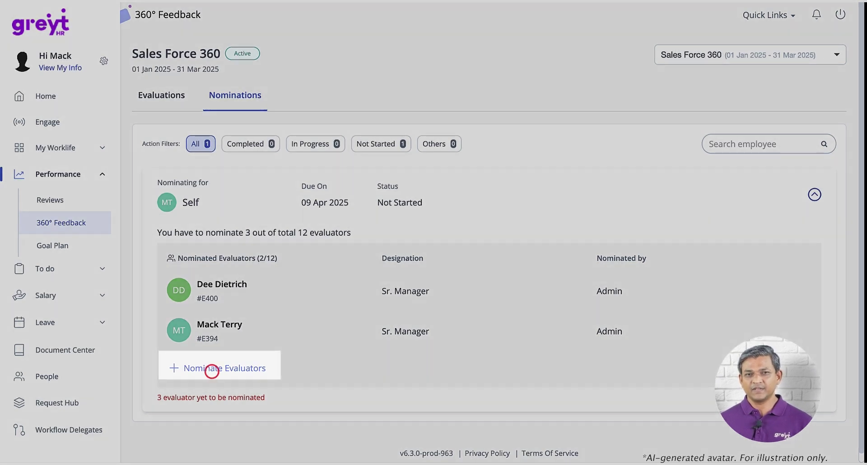
# - Start nominating evaluators for the Self nomination and select two evaluators from the employee list
pyautogui.click(210, 369)
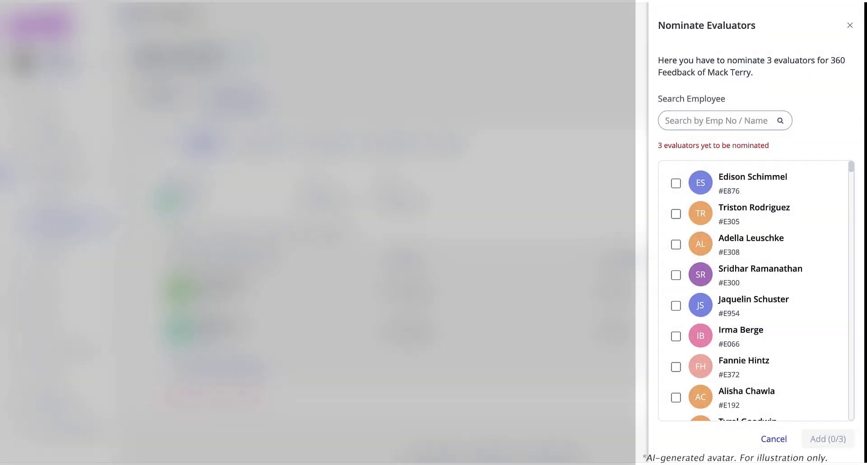
pyautogui.scroll(-6, 754, 289)
pyautogui.scroll(-10, 753, 288)
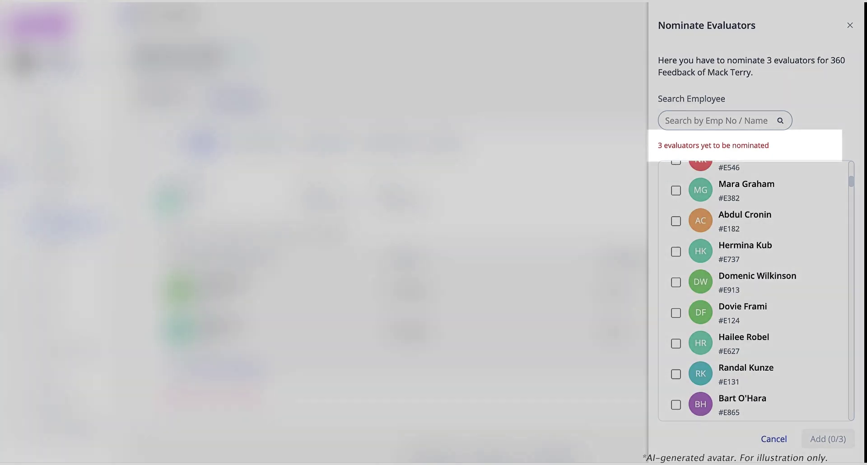
pyautogui.scroll(-2, 754, 289)
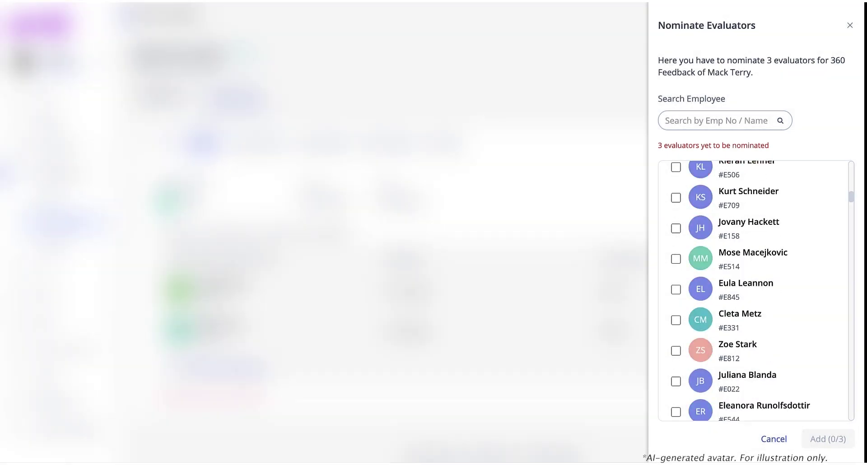
pyautogui.click(676, 320)
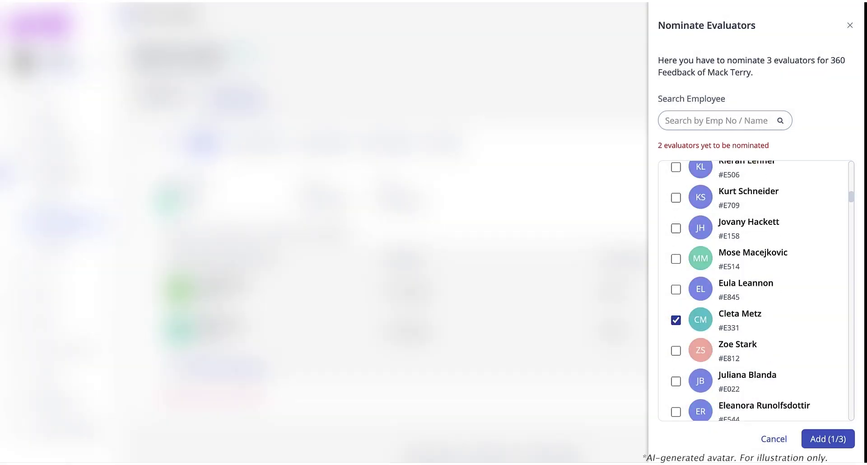
pyautogui.scroll(-5, 754, 289)
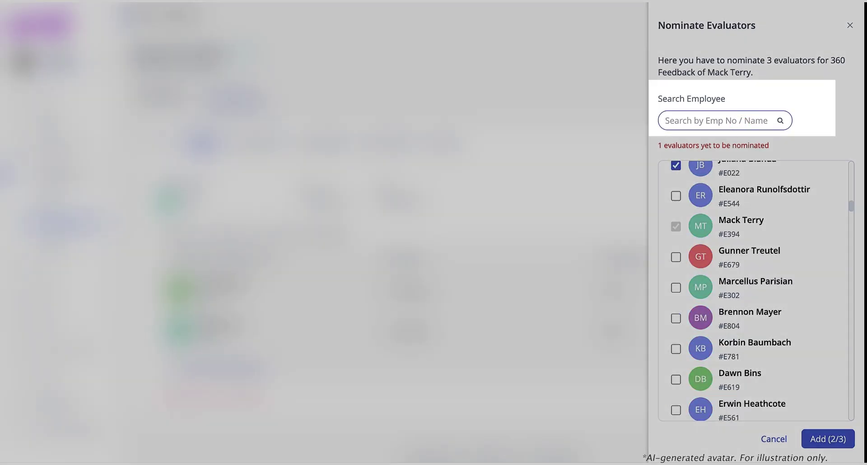
# - Search the employee list by partial name for a third evaluator, select that employee, and add all three nominations
pyautogui.write('a')
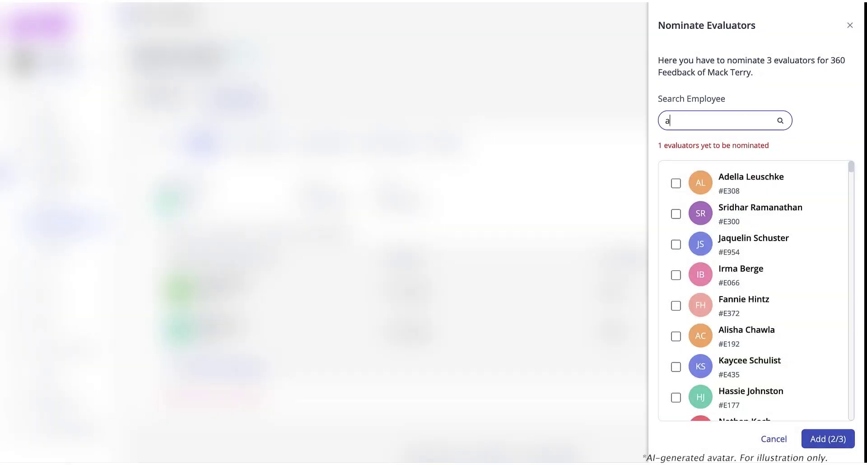
pyautogui.write('li')
pyautogui.click(675, 244)
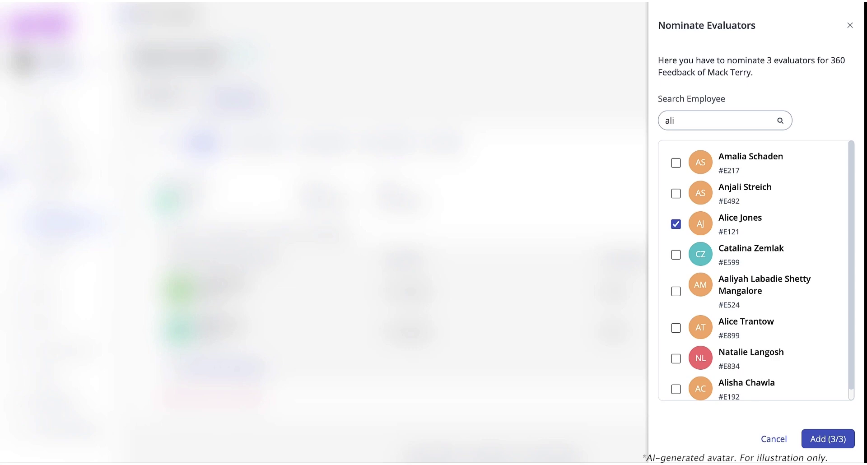
pyautogui.click(851, 445)
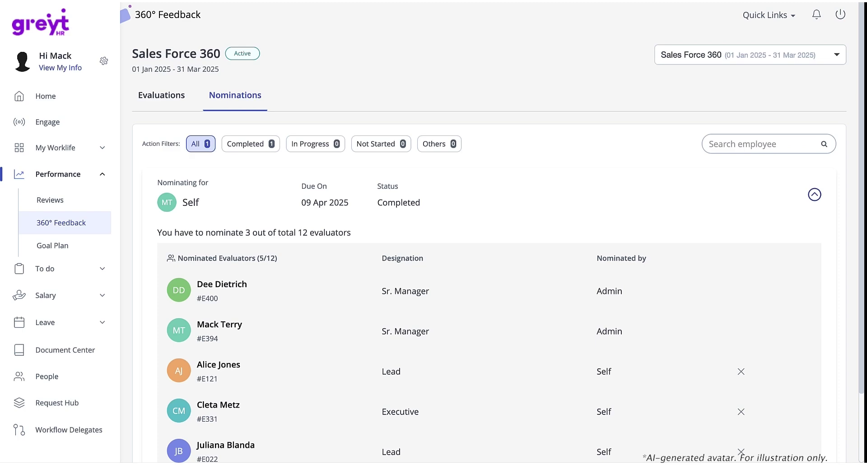
pyautogui.scroll(-2, 489, 253)
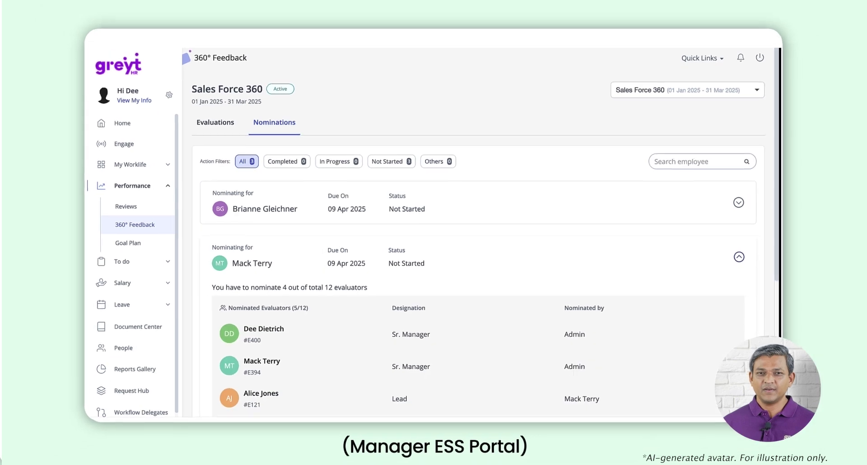
# - In the manager's ESS portal, start nominating evaluators for the expanded team member and select three employees from the list
pyautogui.scroll(-3, 479, 235)
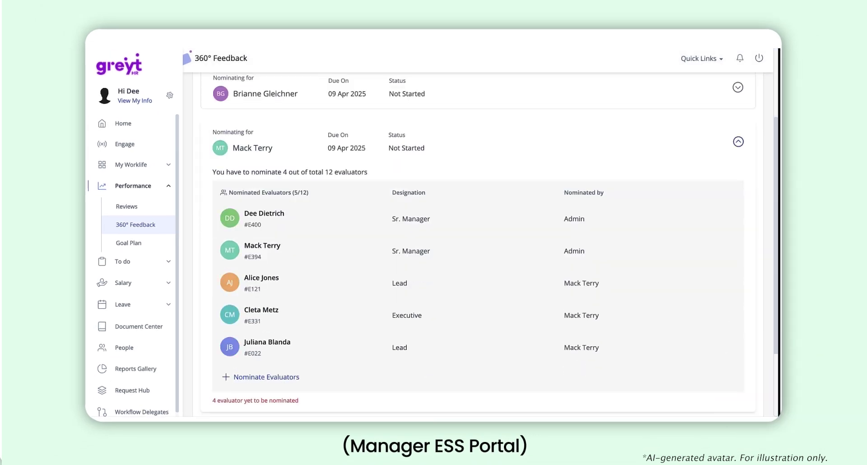
pyautogui.click(277, 380)
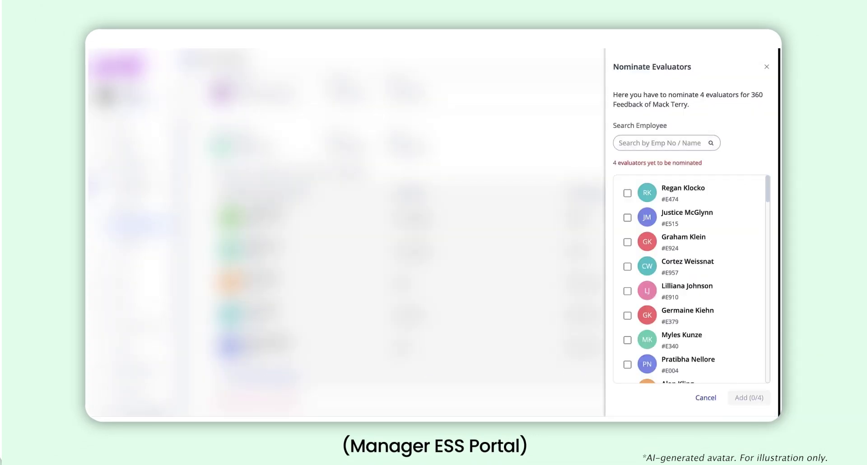
pyautogui.click(626, 218)
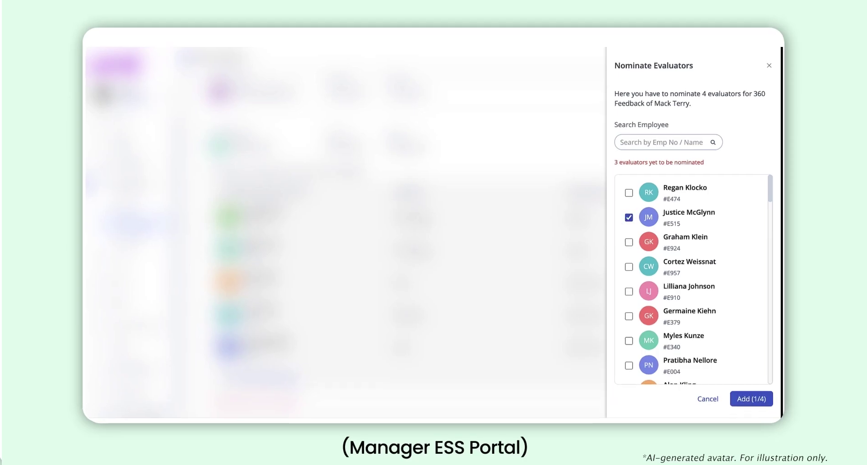
pyautogui.scroll(-5, 690, 280)
pyautogui.click(627, 325)
pyautogui.scroll(-1, 627, 326)
pyautogui.scroll(-2, 754, 292)
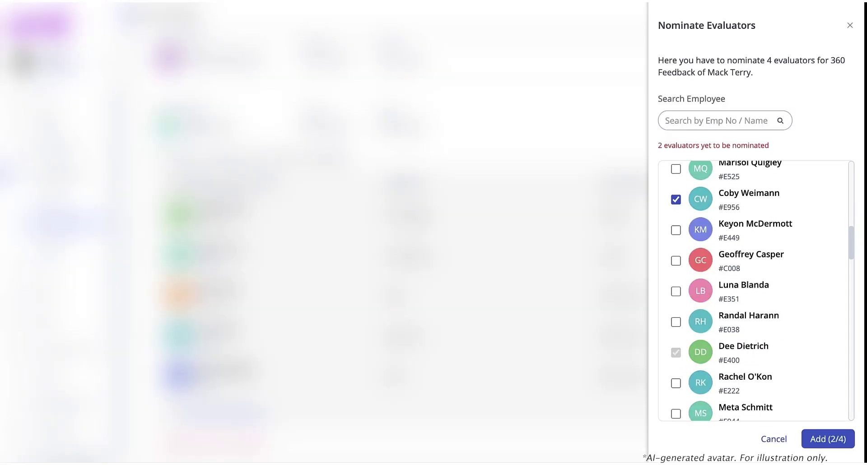
pyautogui.scroll(-4, 754, 292)
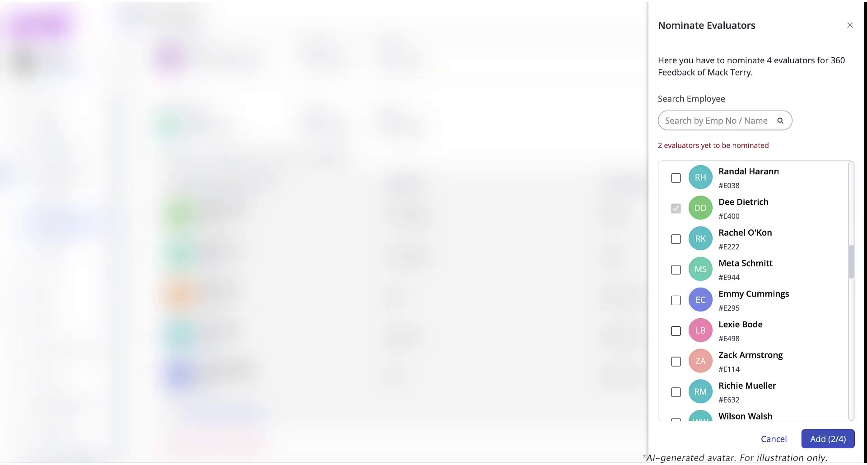
pyautogui.click(675, 331)
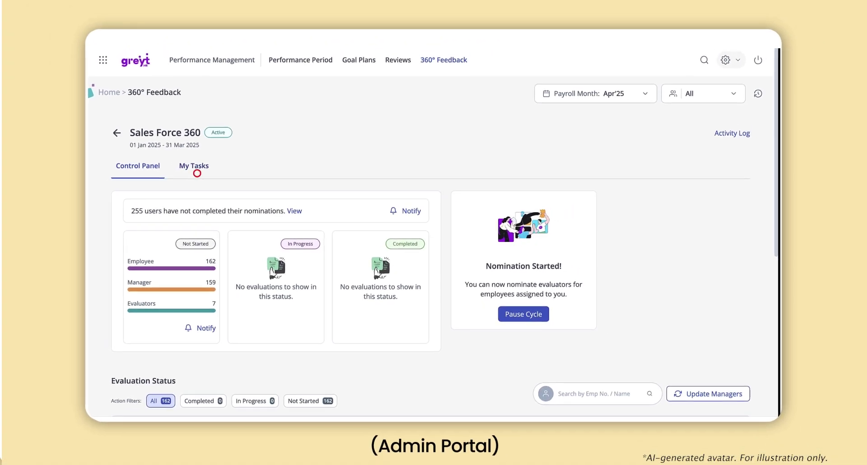
# - In the admin portal, open My Tasks for Sales Force 360 and select evaluators for the same employee's nomination
pyautogui.click(193, 166)
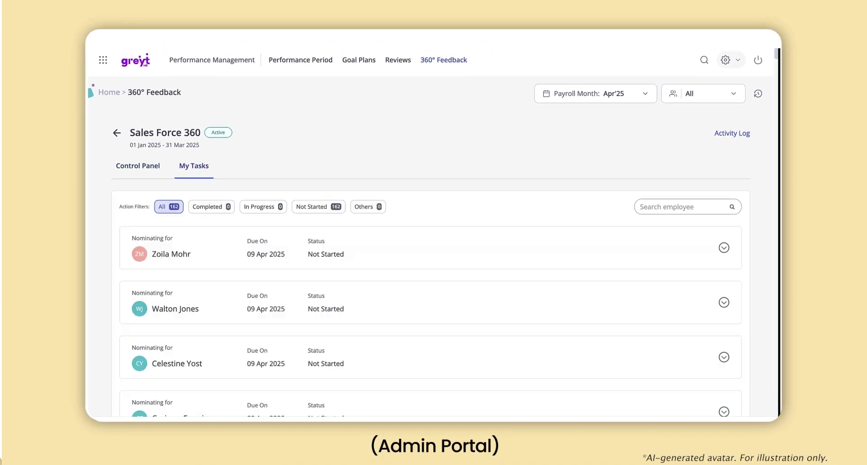
pyautogui.scroll(-2, 431, 294)
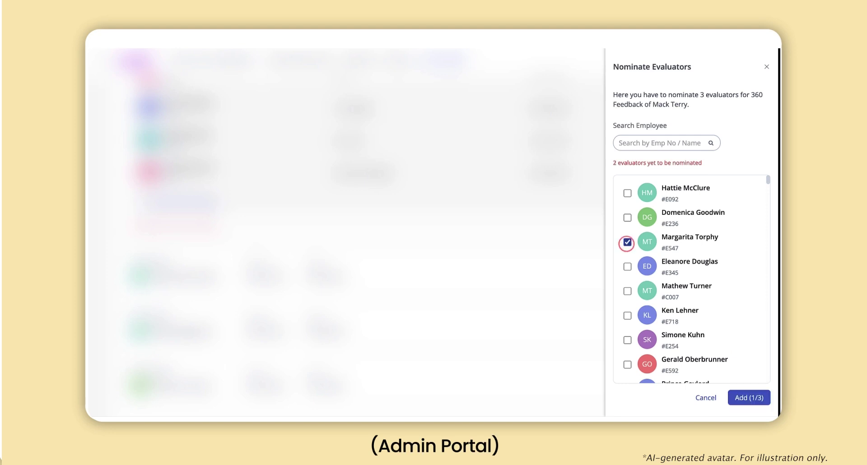
pyautogui.scroll(-4, 690, 271)
pyautogui.click(627, 314)
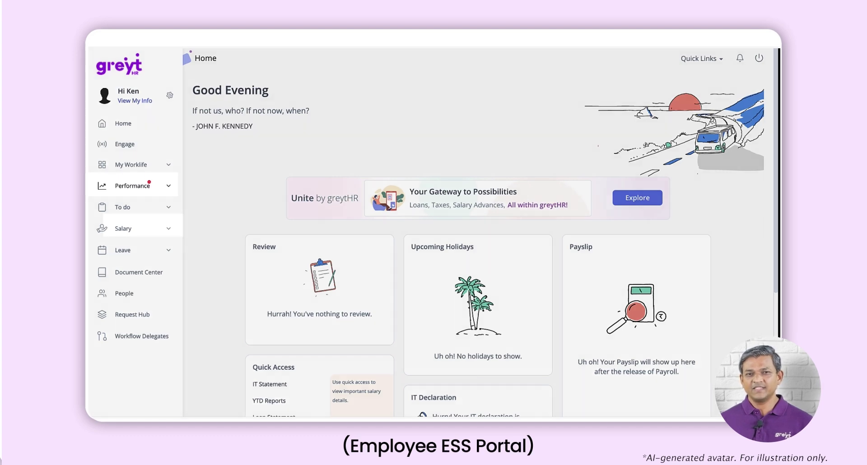
# - In the evaluator's employee ESS portal, open 360° Feedback and switch to the Sales Force 360 cycle
pyautogui.click(132, 186)
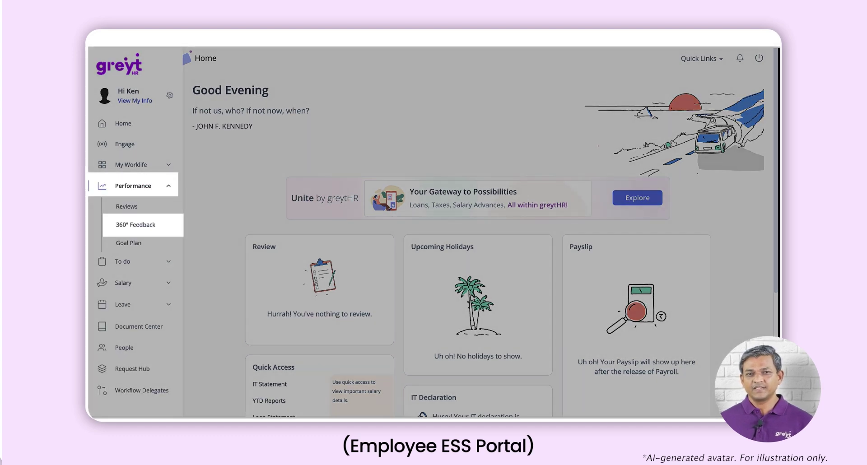
pyautogui.click(143, 222)
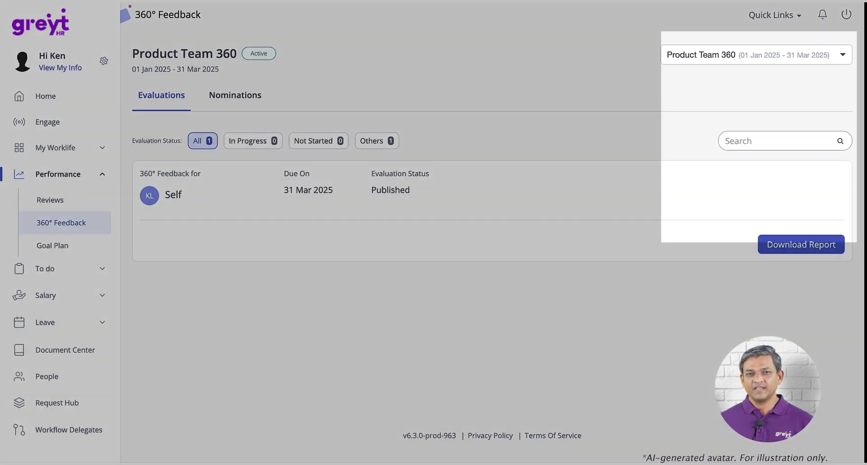
pyautogui.click(672, 86)
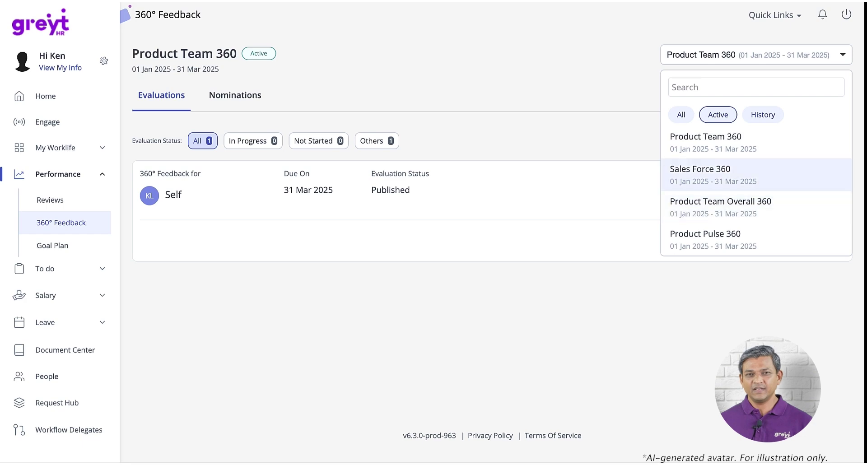
pyautogui.click(730, 178)
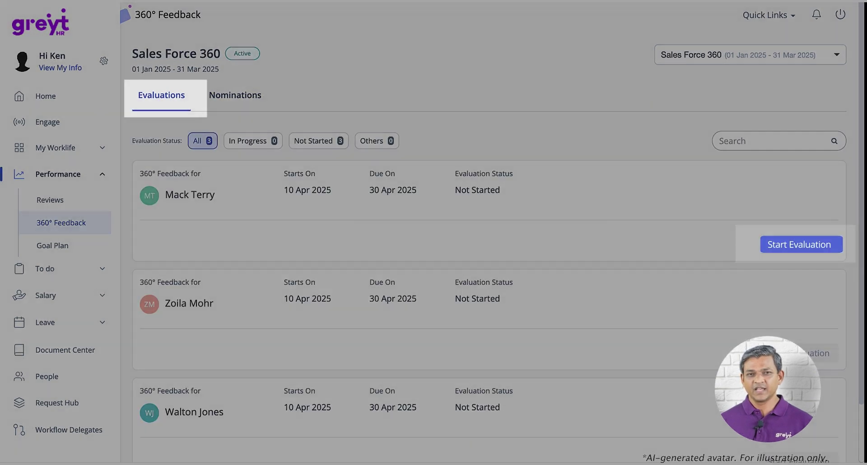
# - Start the evaluation of the first listed employee, read through the evaluation guidelines, and continue to the assessment
pyautogui.click(801, 244)
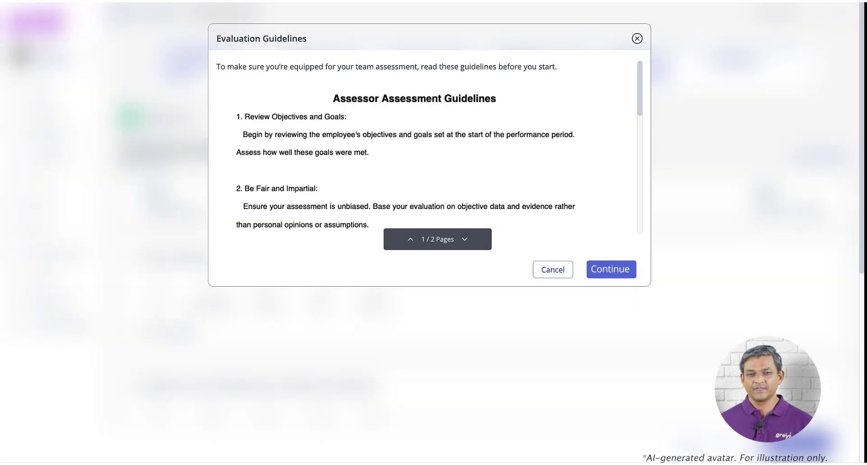
pyautogui.scroll(-10, 424, 149)
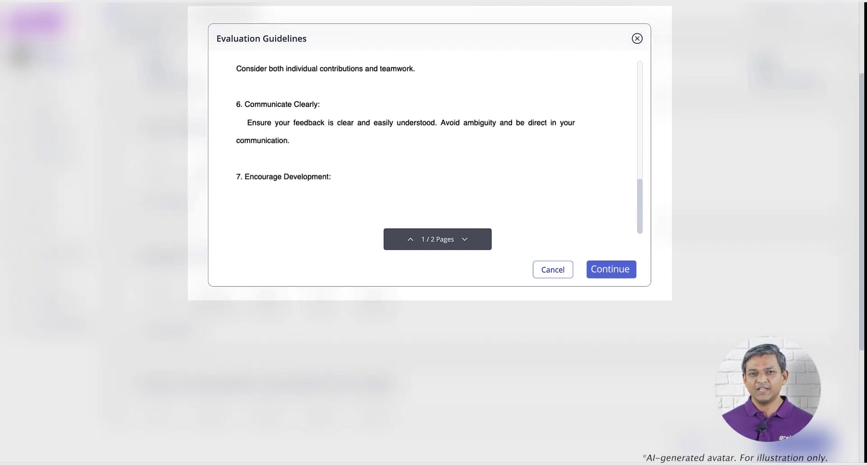
pyautogui.click(611, 269)
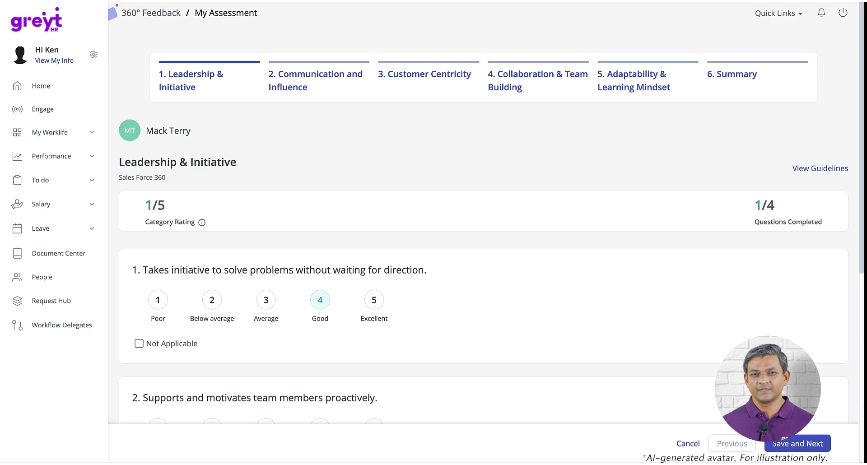
# - Rate Leadership & Initiative questions 1 to 3 as 4, 3 and 5, and mark Communication and Influence question 2 Not Applicable
pyautogui.scroll(-3, 483, 225)
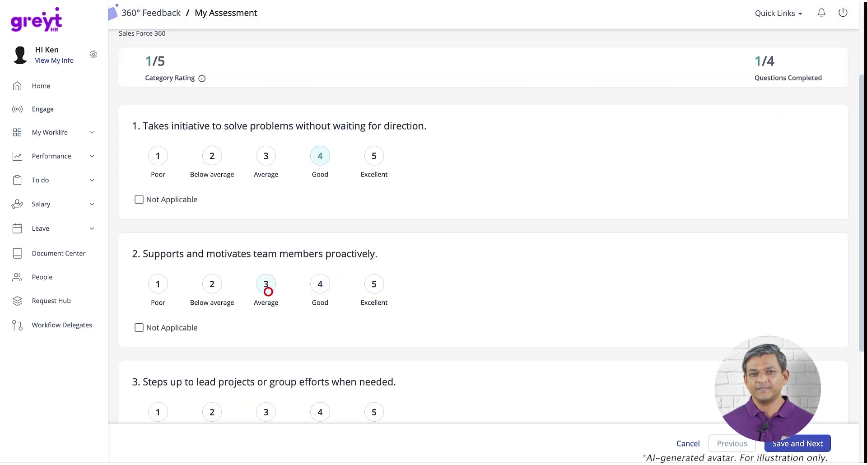
pyautogui.scroll(-2, 483, 226)
pyautogui.click(373, 340)
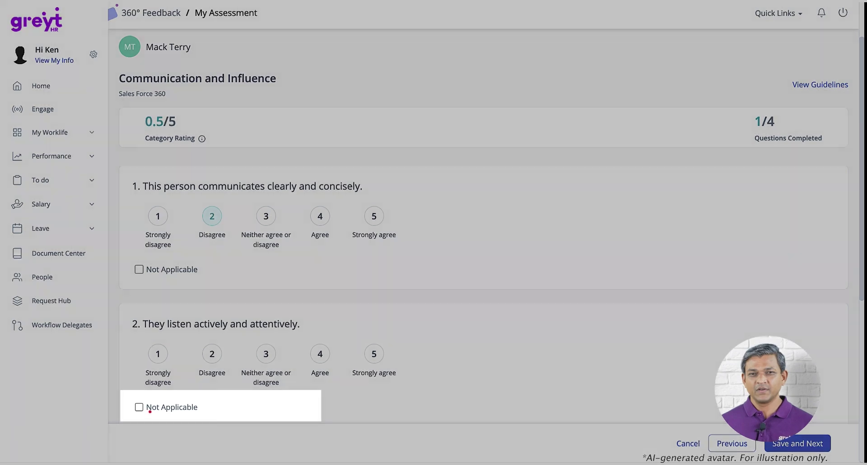
pyautogui.click(145, 407)
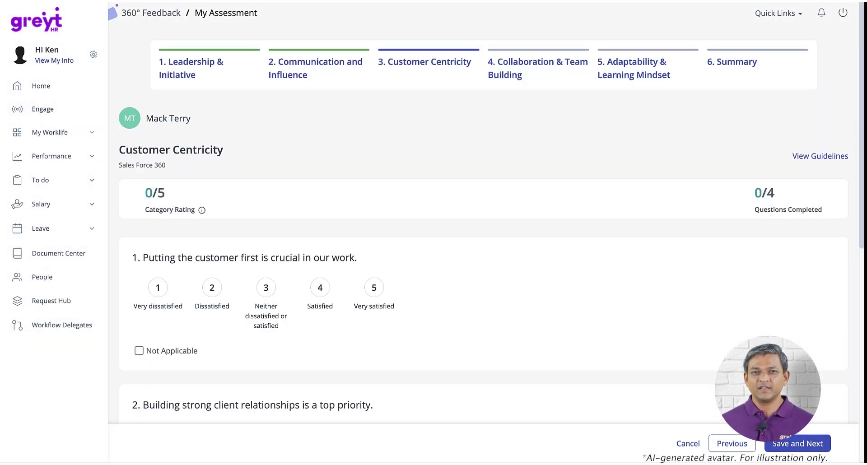
# - Rate the first two Customer Centricity questions 3, Neither dissatisfied or satisfied
pyautogui.click(266, 287)
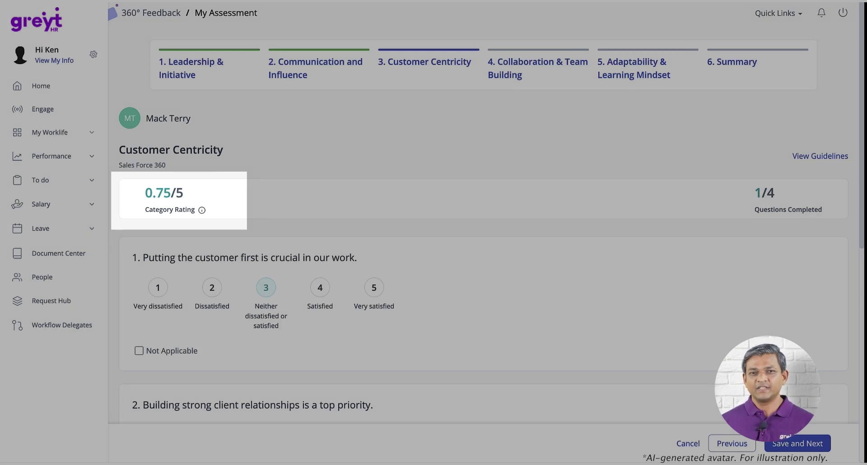
pyautogui.scroll(-2, 483, 271)
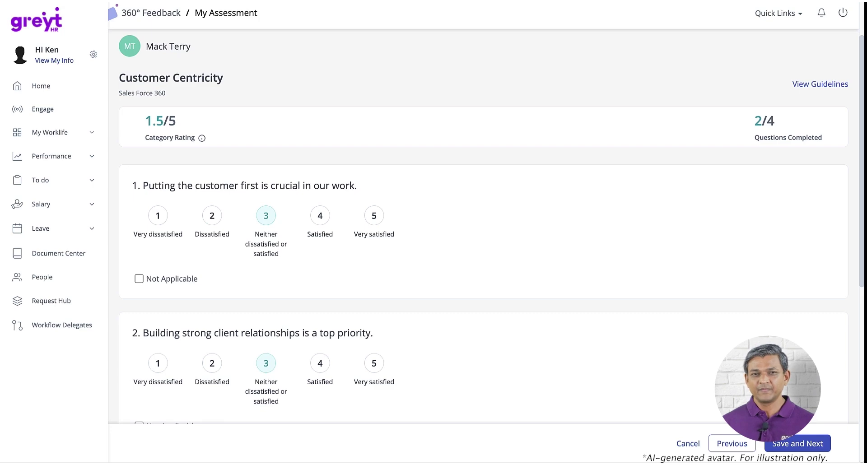
pyautogui.scroll(-2, 483, 271)
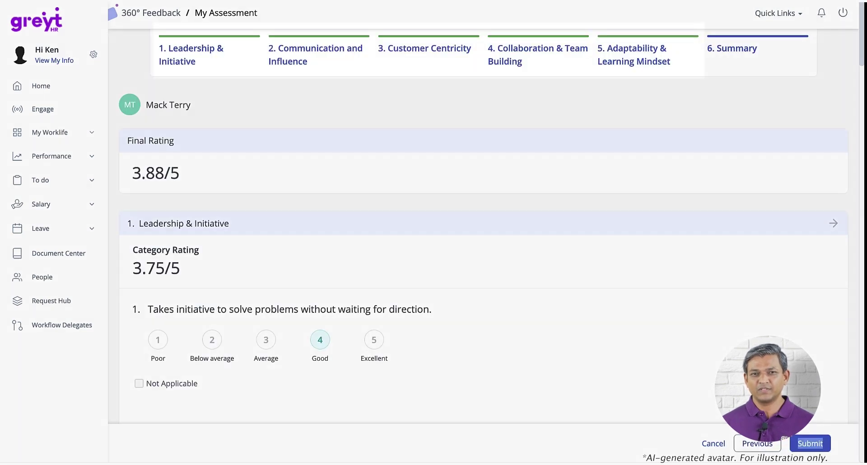
# - Review the ratings of all categories in the assessment summary, then submit the employee's evaluation and confirm the submission
pyautogui.scroll(-4, 483, 271)
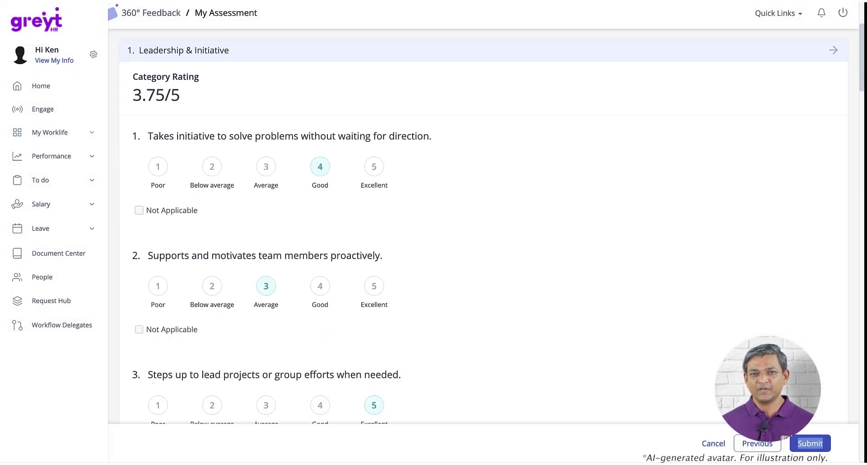
pyautogui.scroll(-16, 483, 271)
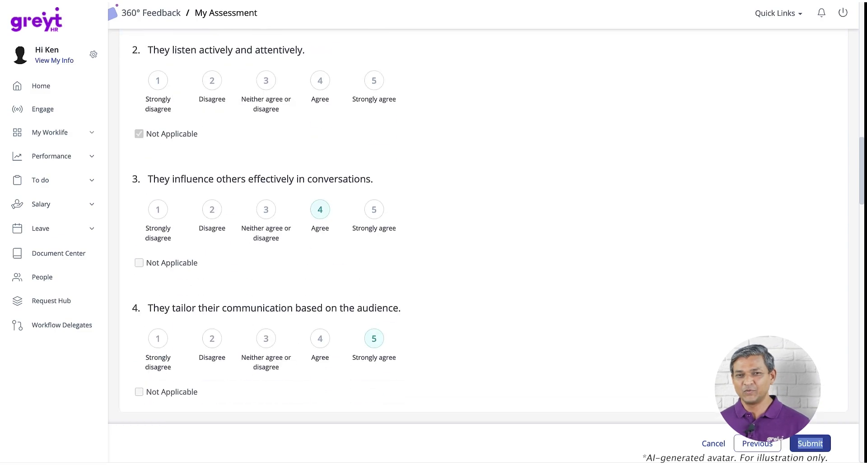
pyautogui.scroll(-5, 483, 271)
pyautogui.scroll(20, 483, 271)
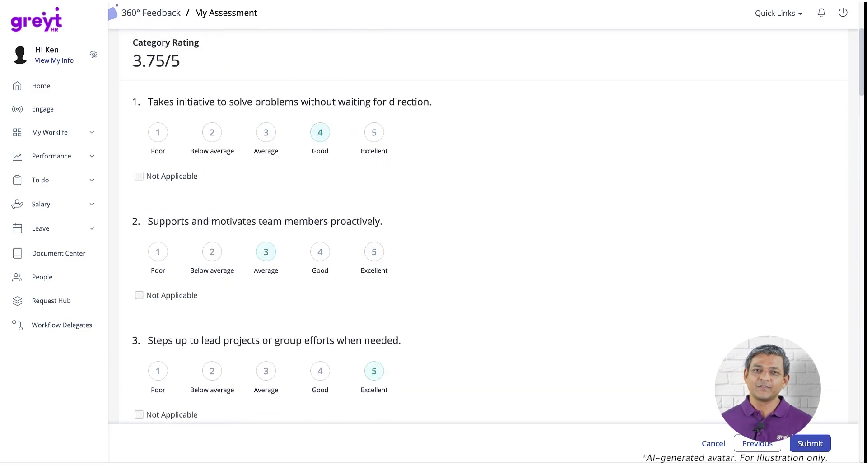
pyautogui.scroll(-9, 483, 271)
pyautogui.scroll(-20, 483, 271)
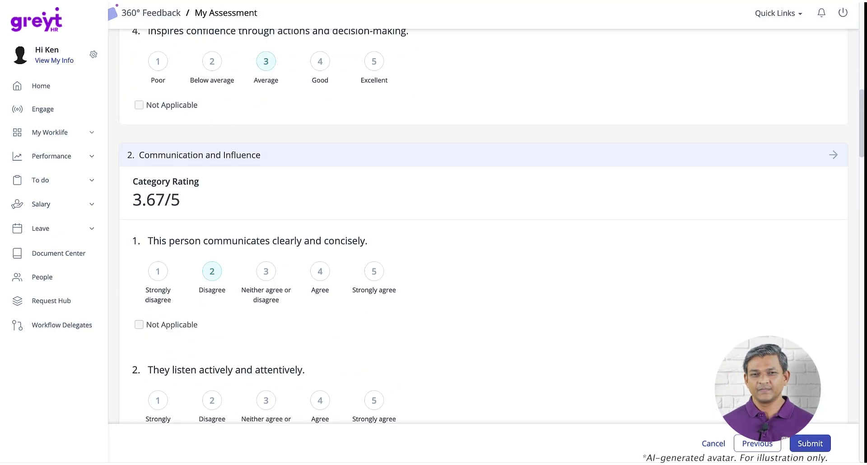
pyautogui.scroll(-20, 483, 271)
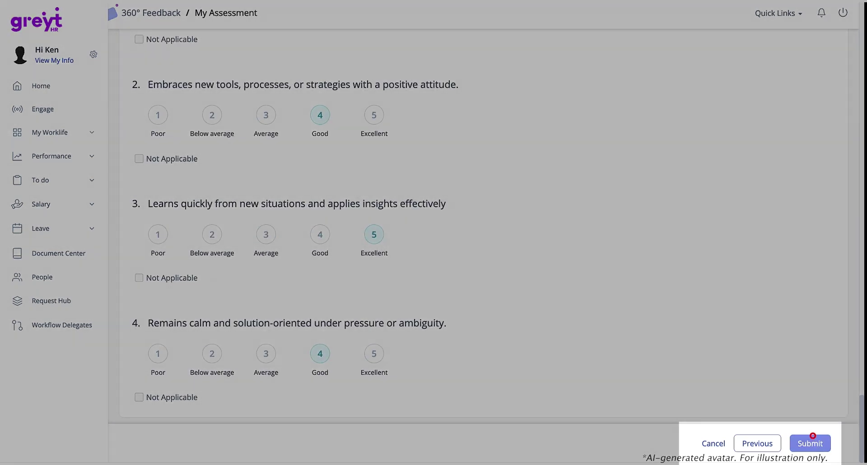
pyautogui.click(810, 443)
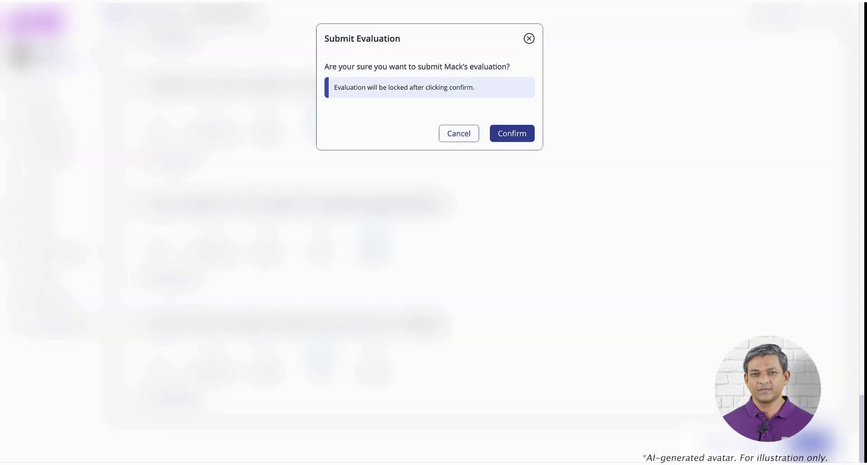
pyautogui.click(517, 133)
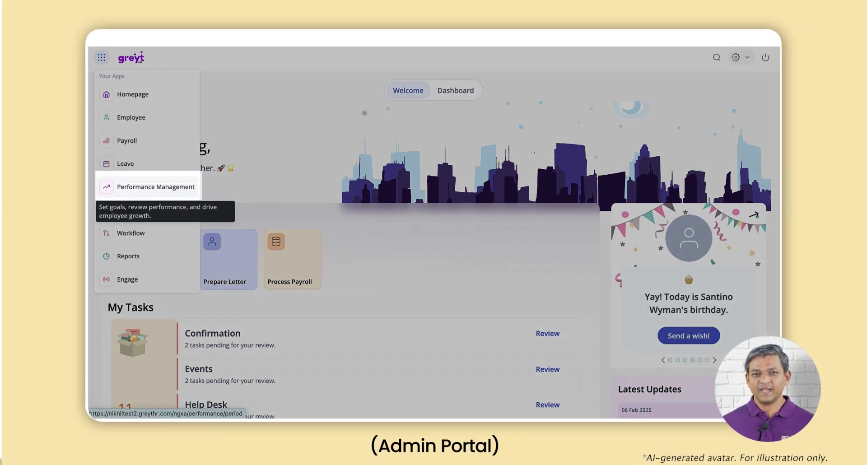
# - In the admin portal, open 360° Feedback under Performance Management and view the details of the Sales Force 360 cycle
pyautogui.click(135, 187)
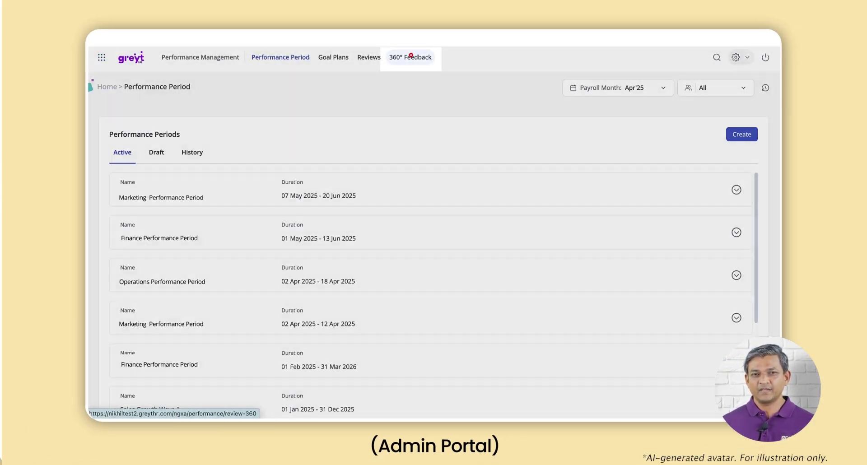
pyautogui.click(410, 57)
pyautogui.click(153, 193)
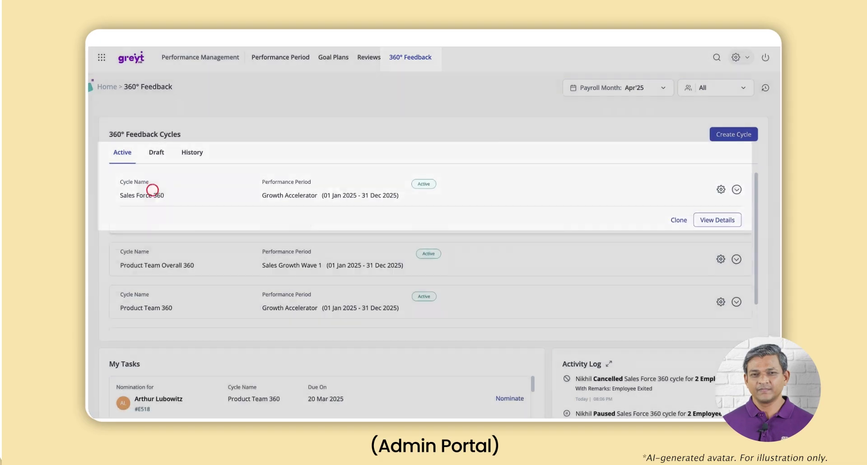
pyautogui.click(722, 219)
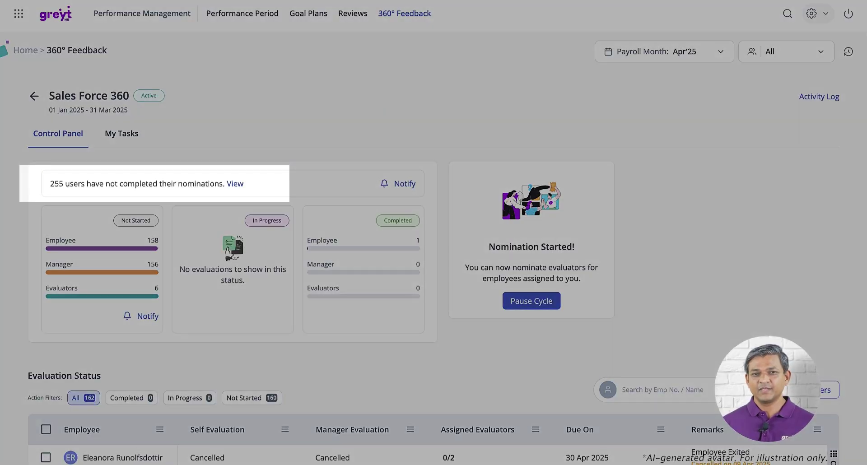
# - View the list of users who have not completed their nominations, read through it, and close it
pyautogui.click(235, 183)
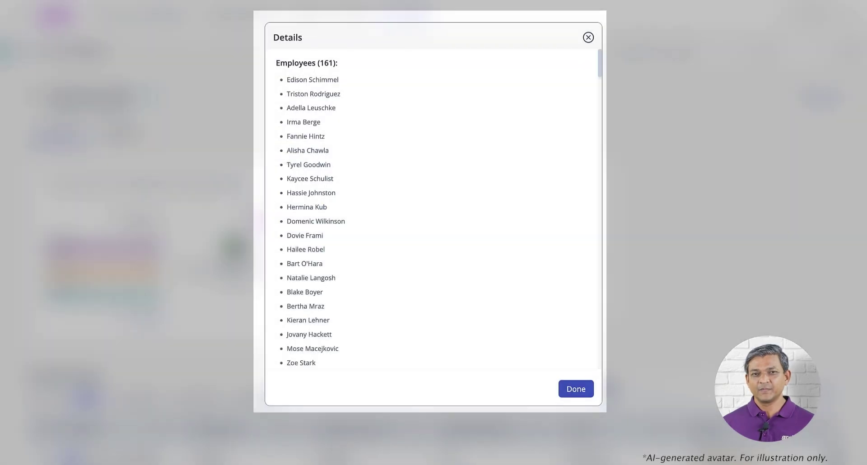
pyautogui.scroll(-15, 433, 207)
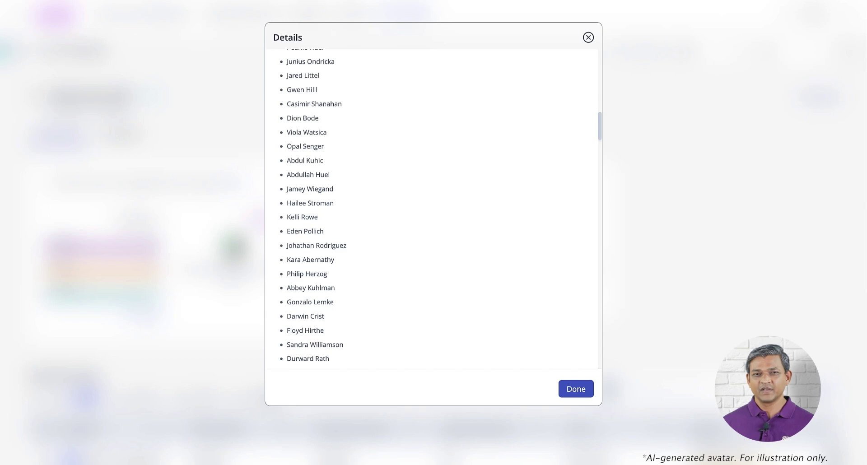
pyautogui.click(572, 380)
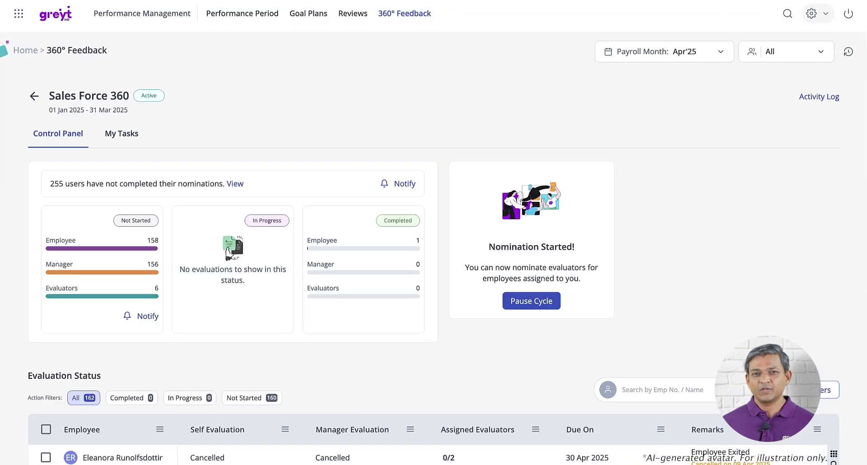
# - Notify the users with incomplete nominations to nominate their evaluators for 360° Feedback
pyautogui.moveTo(64, 249)
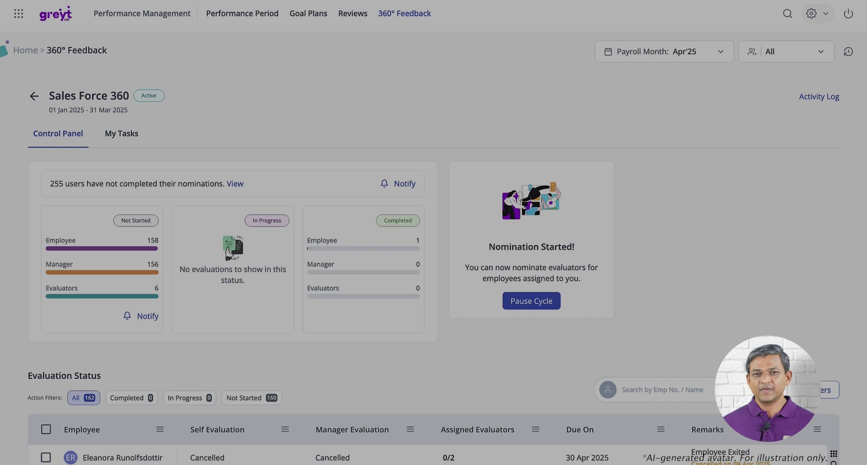
pyautogui.moveTo(311, 248)
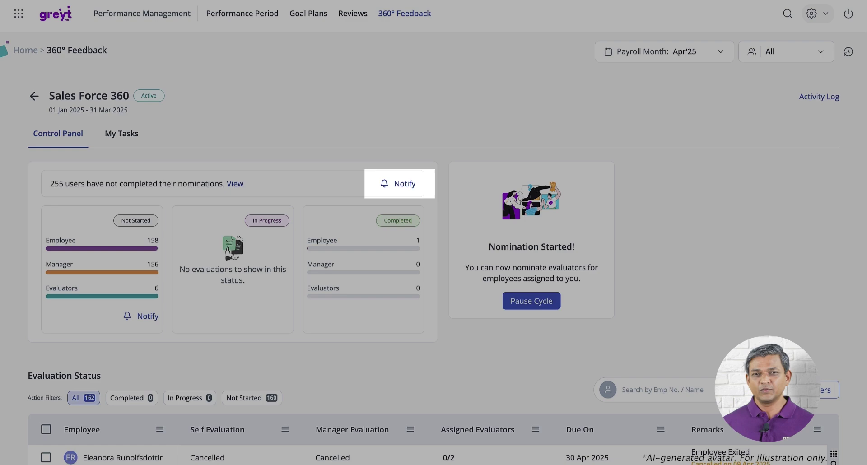
pyautogui.click(391, 183)
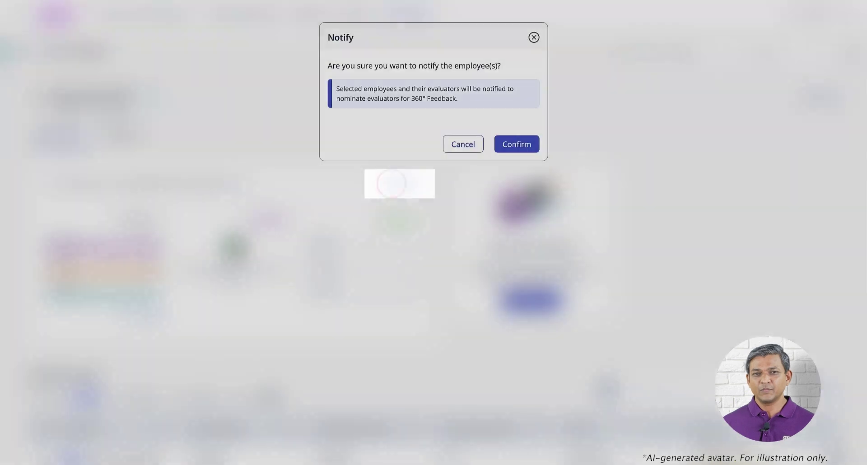
pyautogui.click(510, 147)
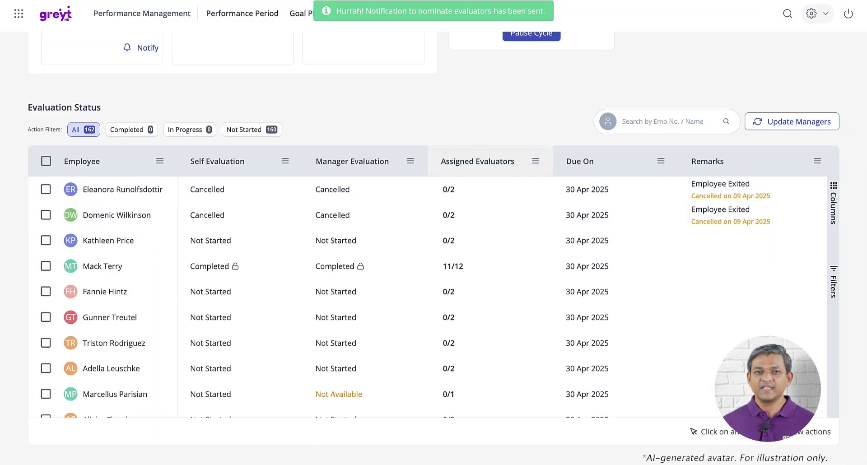
# - Look through the Evaluation Status list, then pause the cycle for the employee directly above the one whose manager evaluation is Not Available
pyautogui.scroll(-3, 490, 274)
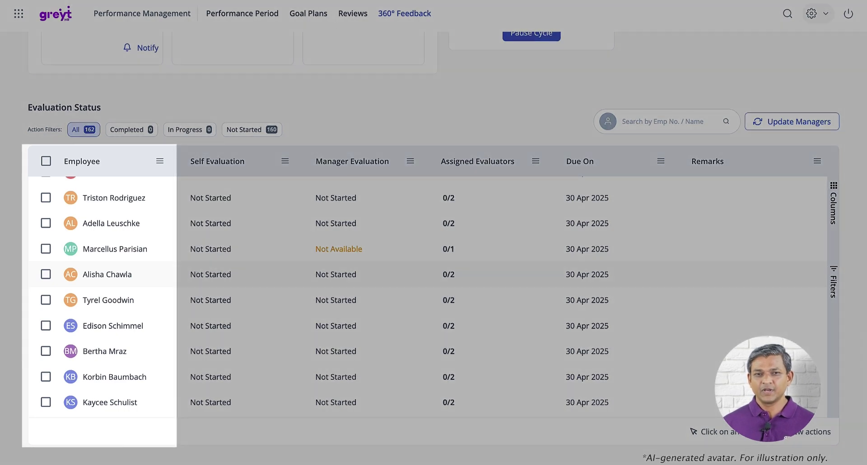
pyautogui.scroll(-3, 427, 296)
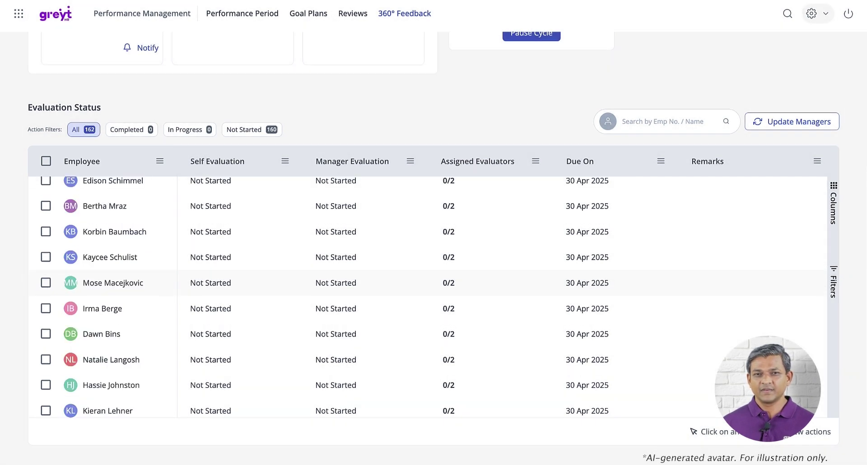
pyautogui.scroll(-2, 427, 284)
pyautogui.scroll(-2, 427, 270)
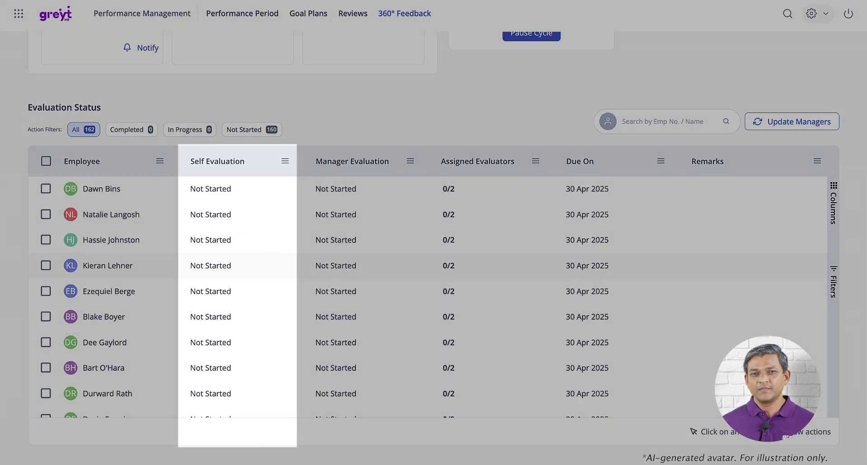
pyautogui.scroll(-2, 427, 270)
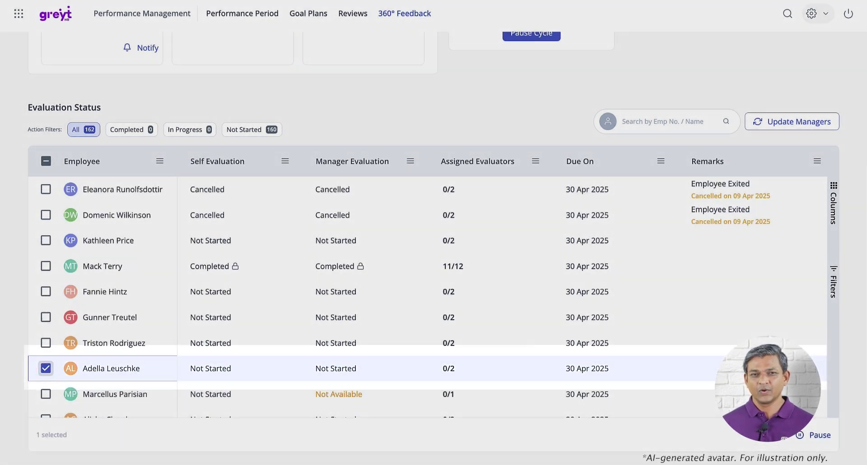
pyautogui.click(819, 434)
pyautogui.click(510, 192)
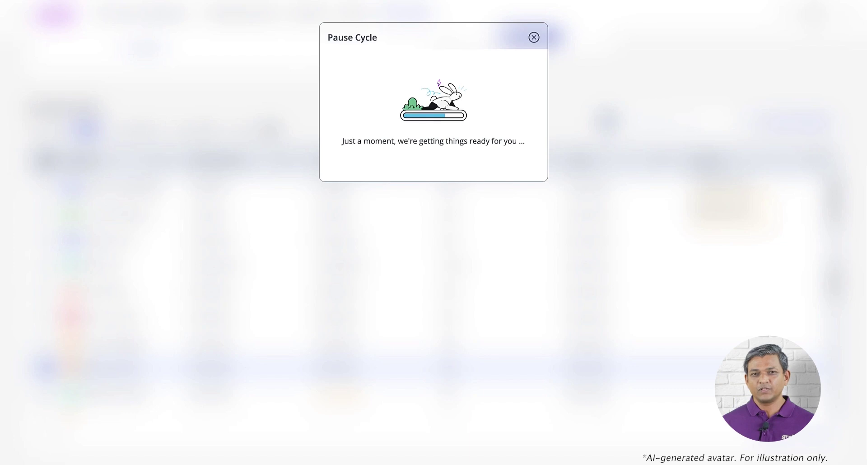
# - Cancel the cycle for the paused employee with the remark "Department Shifted to Marketing"
pyautogui.click(46, 368)
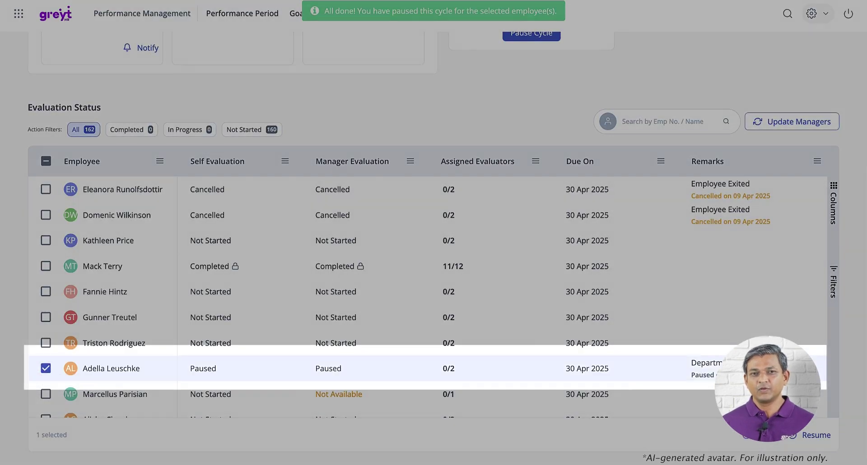
pyautogui.click(763, 435)
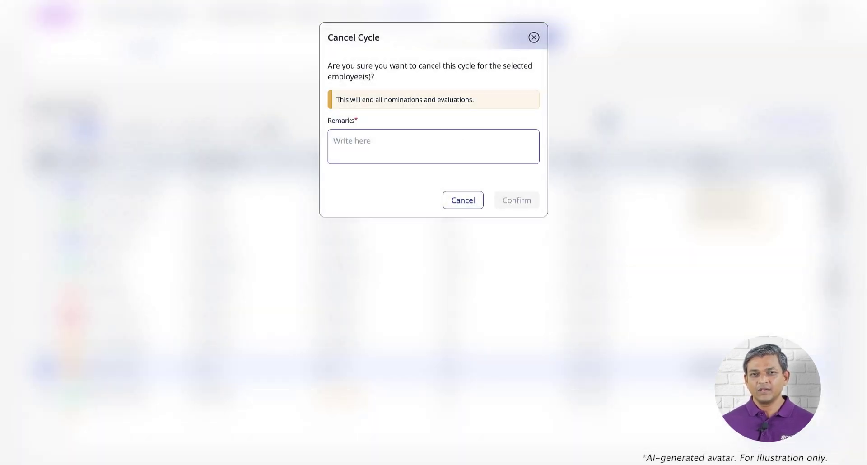
pyautogui.click(517, 203)
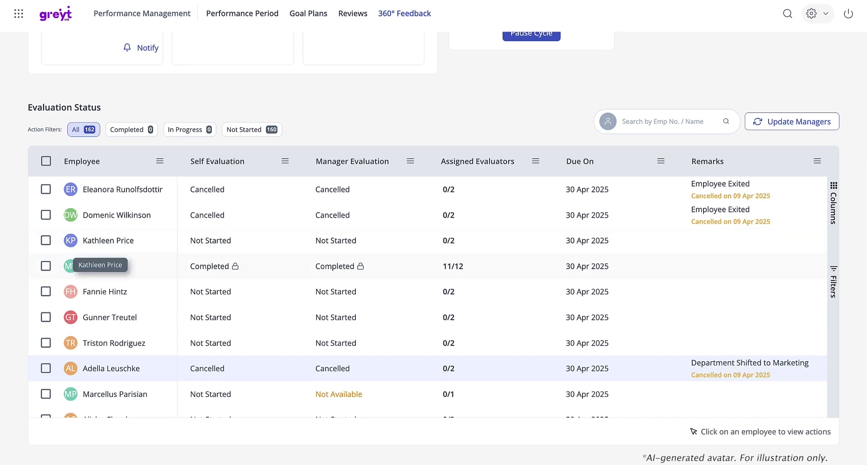
# - Publish the feedback report for the employee whose self and manager evaluations are both completed
pyautogui.click(51, 265)
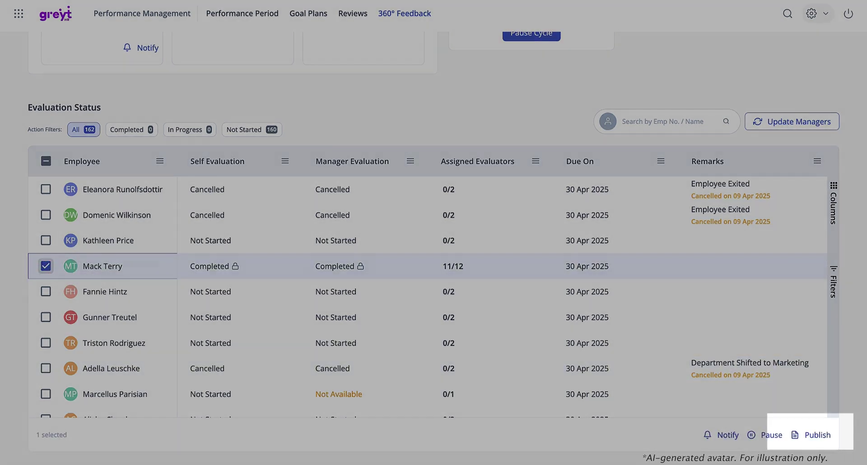
pyautogui.click(818, 434)
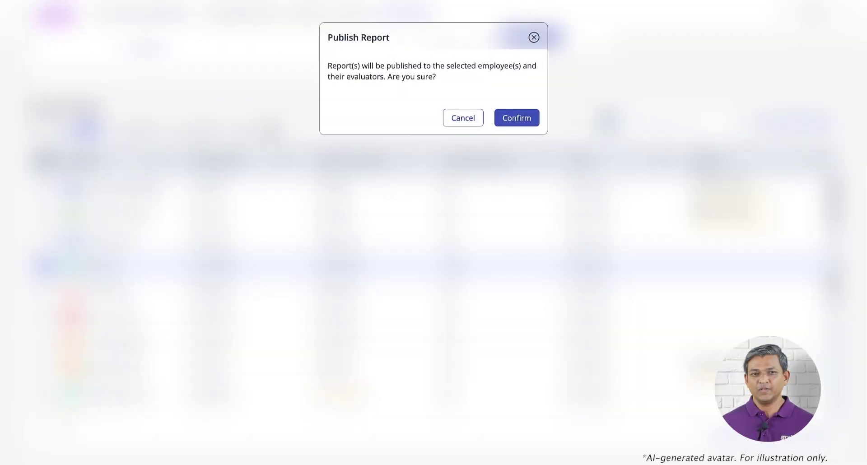
pyautogui.click(516, 118)
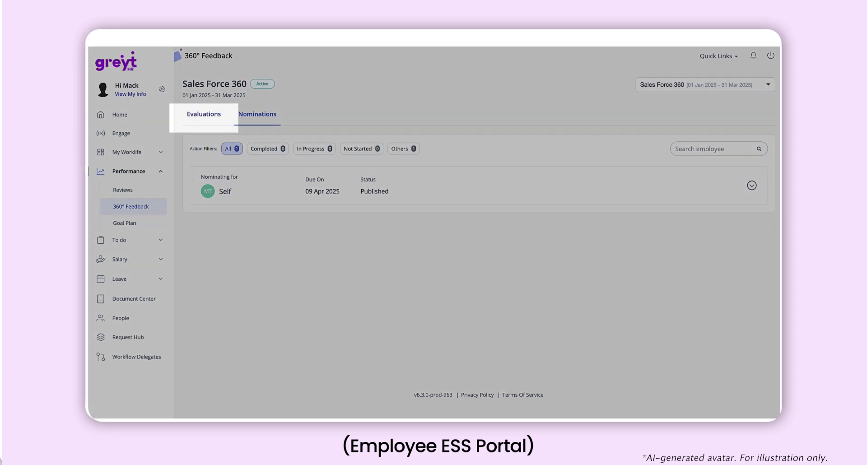
# - In the employee ESS portal, download the published Sales Force 360 report from Evaluations and read from its cover to the Evaluators section
pyautogui.click(193, 115)
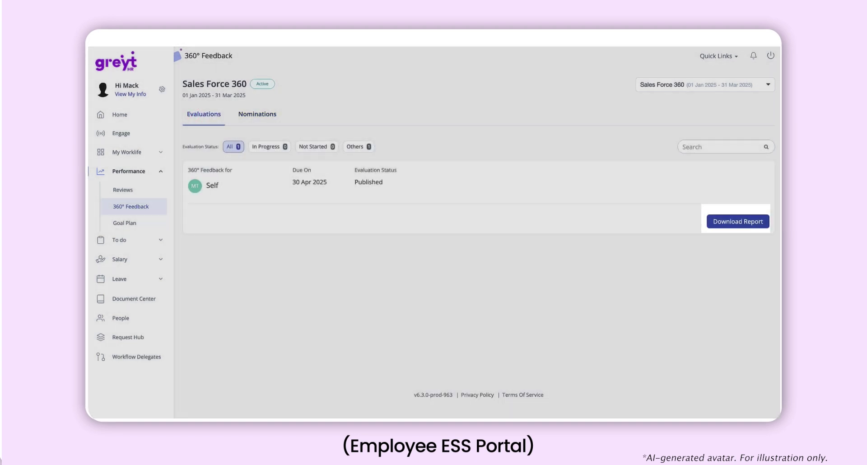
pyautogui.click(738, 222)
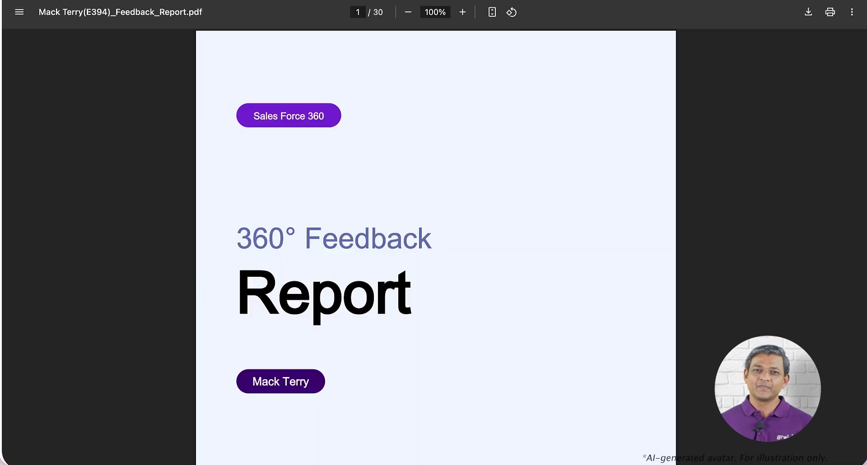
pyautogui.scroll(-10, 436, 248)
pyautogui.scroll(-2, 436, 248)
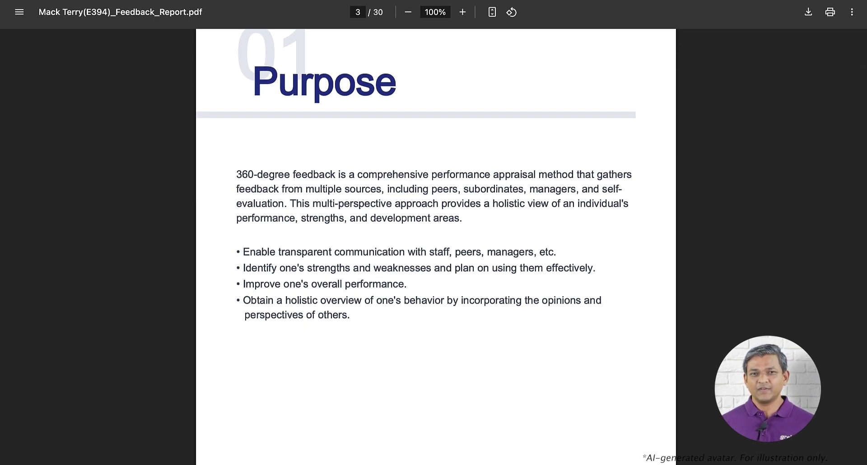
pyautogui.scroll(-7, 436, 249)
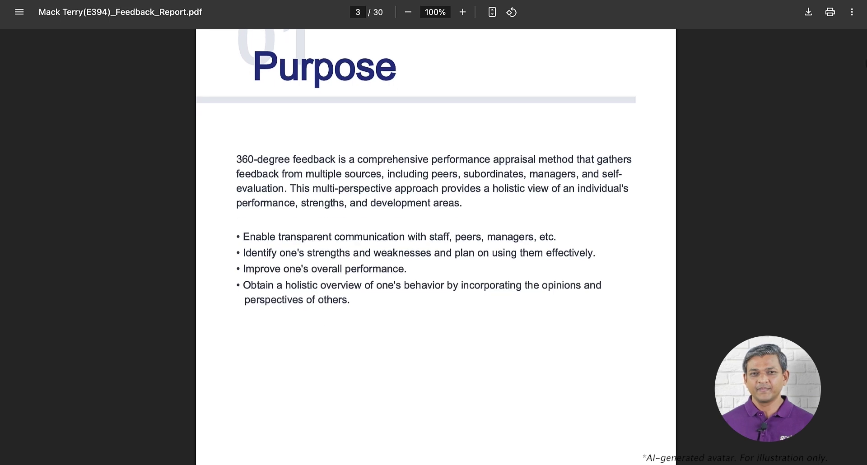
pyautogui.scroll(-8, 436, 248)
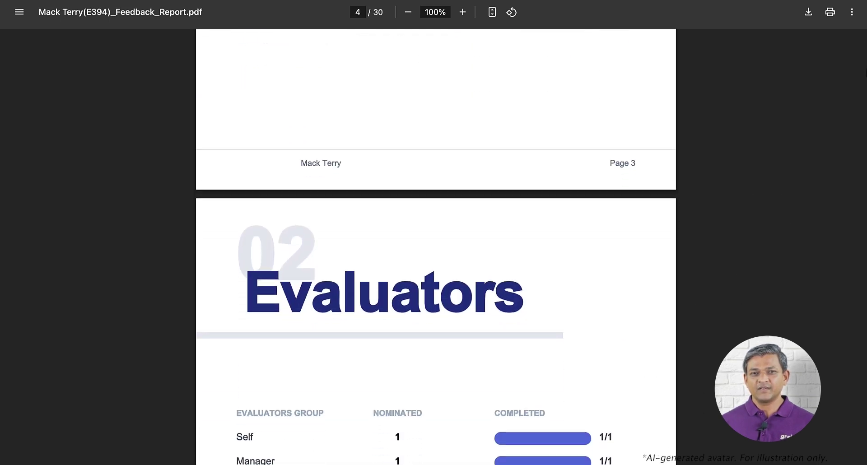